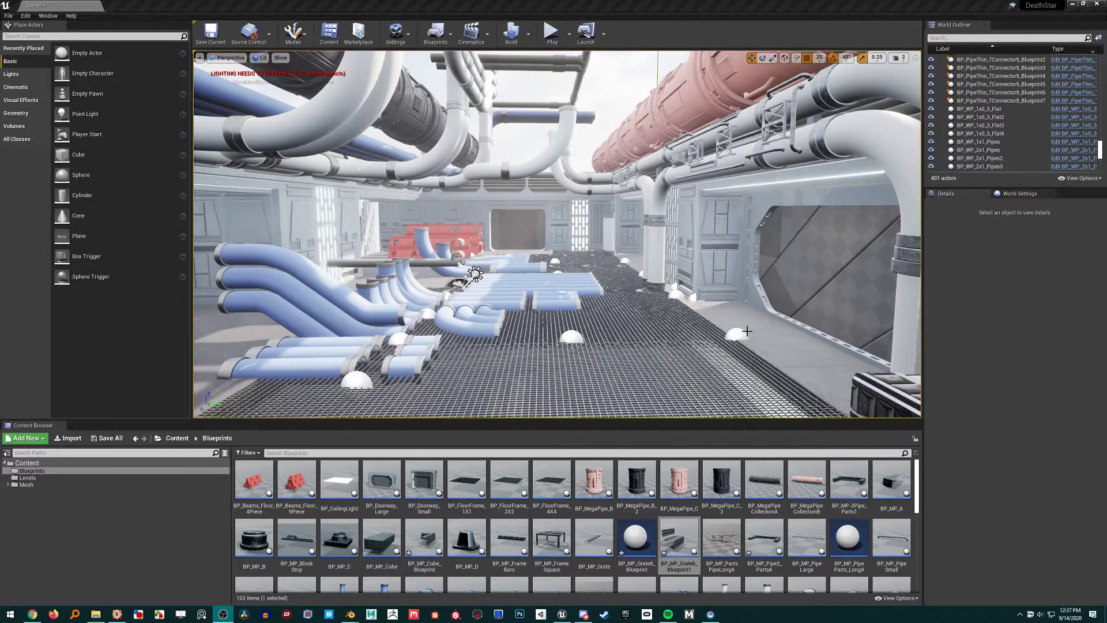
Duplicate the wall panel beside the vertical white pipes and slide the copy along the X axis to -500.
right_click_drag(747, 331, 837, 380)
key("w")
key("e")
left_click_drag(787, 228, 793, 222)
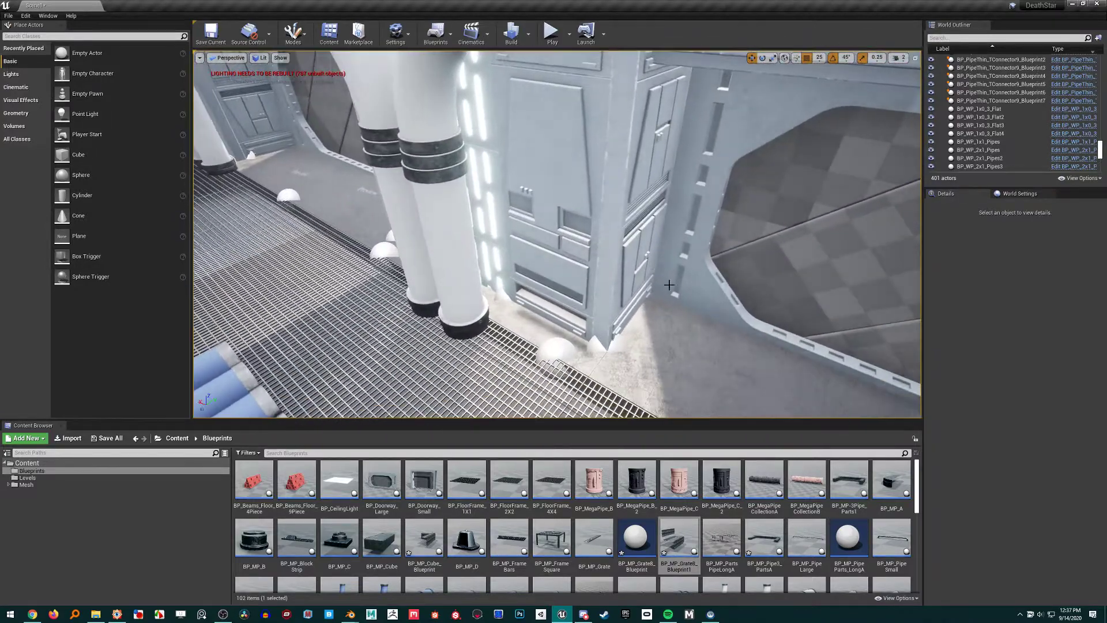
left_click(496, 287)
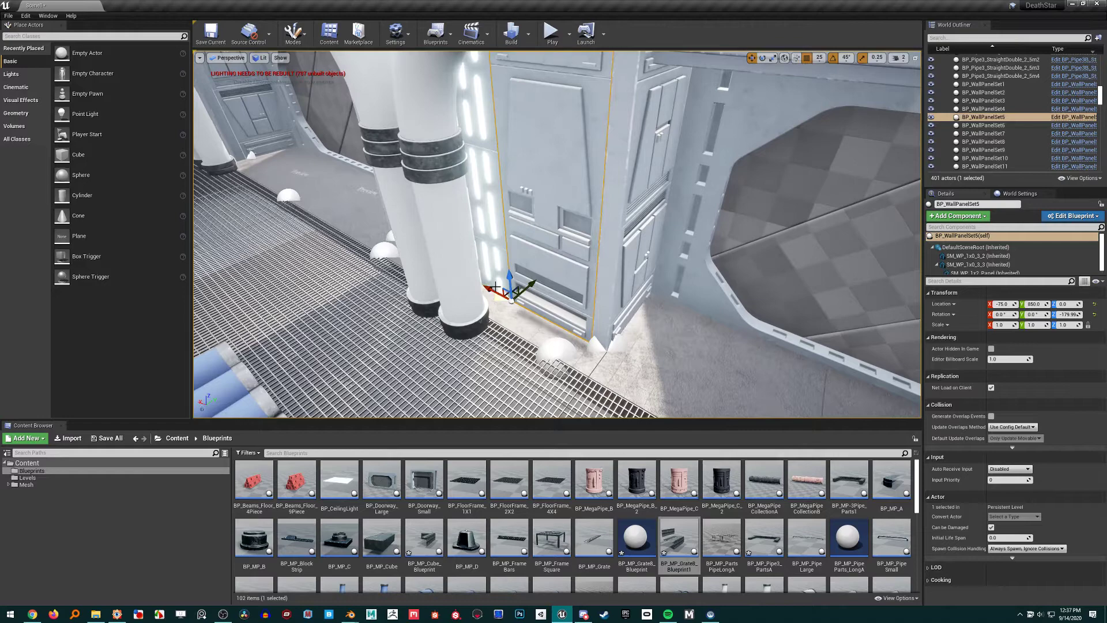
mouse_move(496, 286)
right_mouse_down()
mouse_move(512, 249)
mouse_move(501, 292)
right_mouse_up()
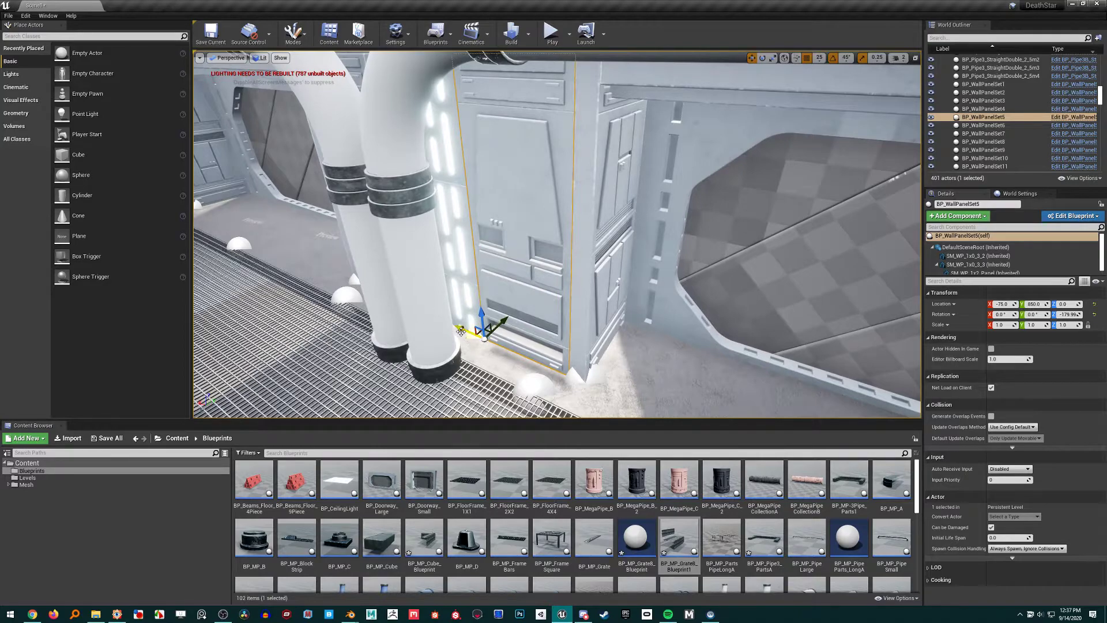
left_click_drag(464, 330, 774, 461, "alt")
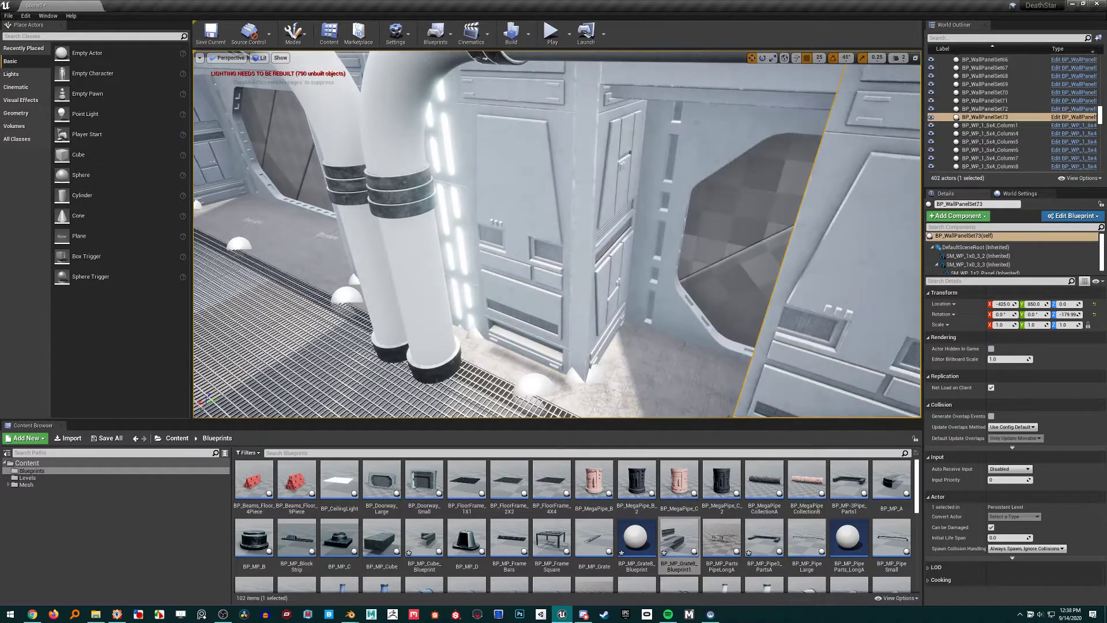
right_click_drag(611, 317, 666, 353)
left_click_drag(589, 316, 637, 327, "alt")
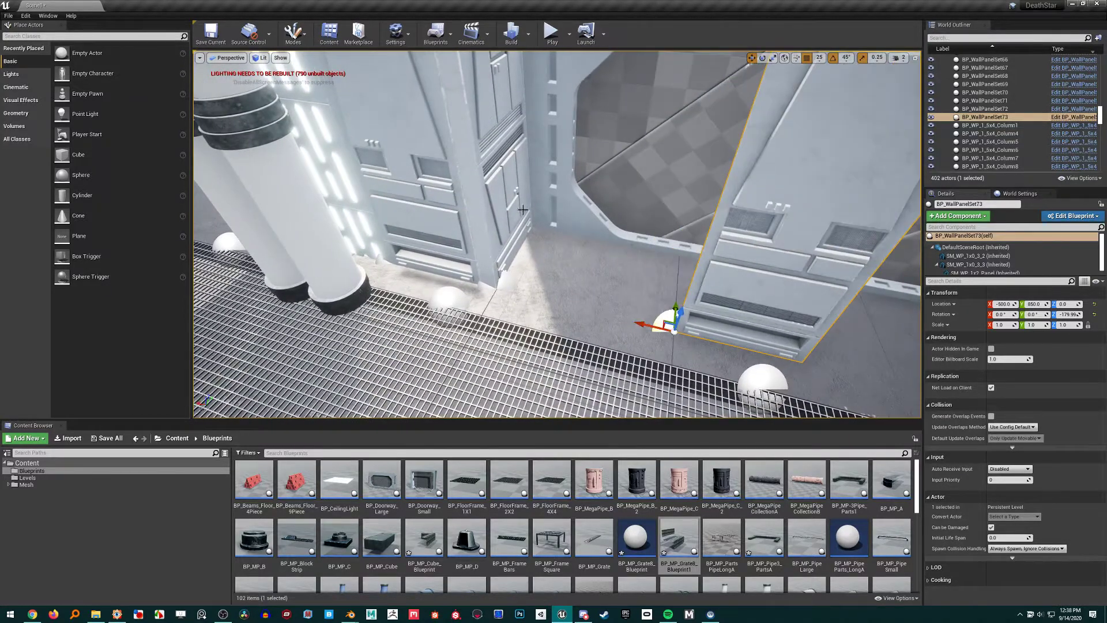
Try duplicating the side wall piece to build out the copied panel, and delete the wall copies.
left_click(503, 256)
left_click_drag(473, 282, 639, 386, "alt")
key("e")
key("w")
left_click_drag(611, 317, 545, 300)
right_click_drag(548, 303, 611, 260)
mouse_move(612, 327)
right_mouse_down()
mouse_move(611, 277)
mouse_move(577, 288)
mouse_move(592, 292)
mouse_move(611, 328)
right_mouse_up()
left_click(612, 327, "ctrl")
key("Delete")
Rotate and reposition the short white 90-degree pipe bend at X -250, Y 50, Z 450, joined to the long bend.
left_click(519, 288)
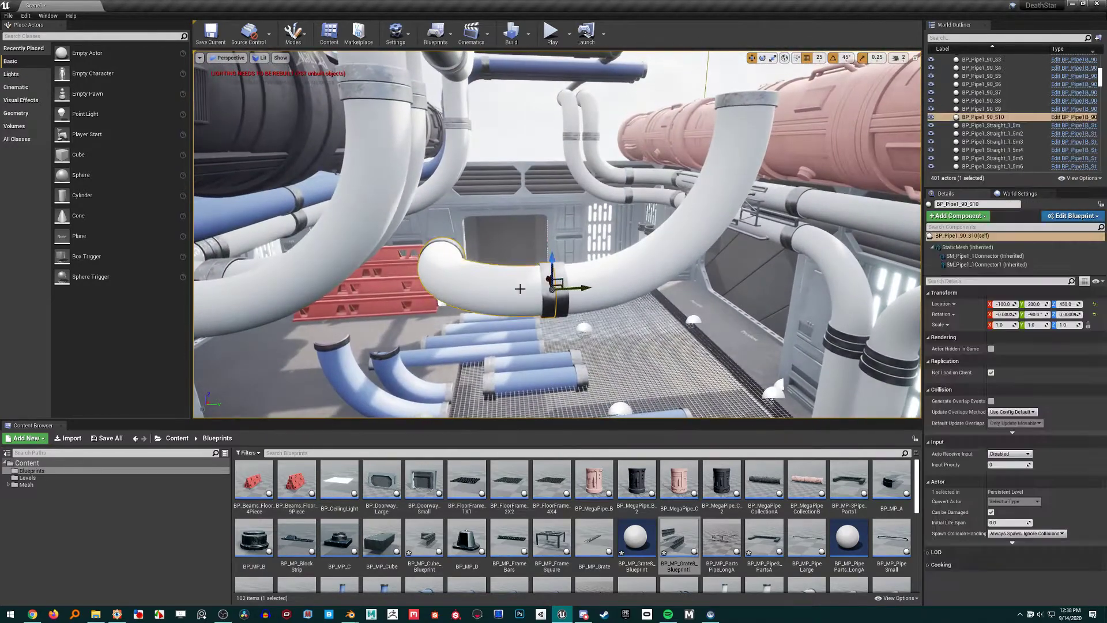
left_click_drag(540, 306, 602, 291)
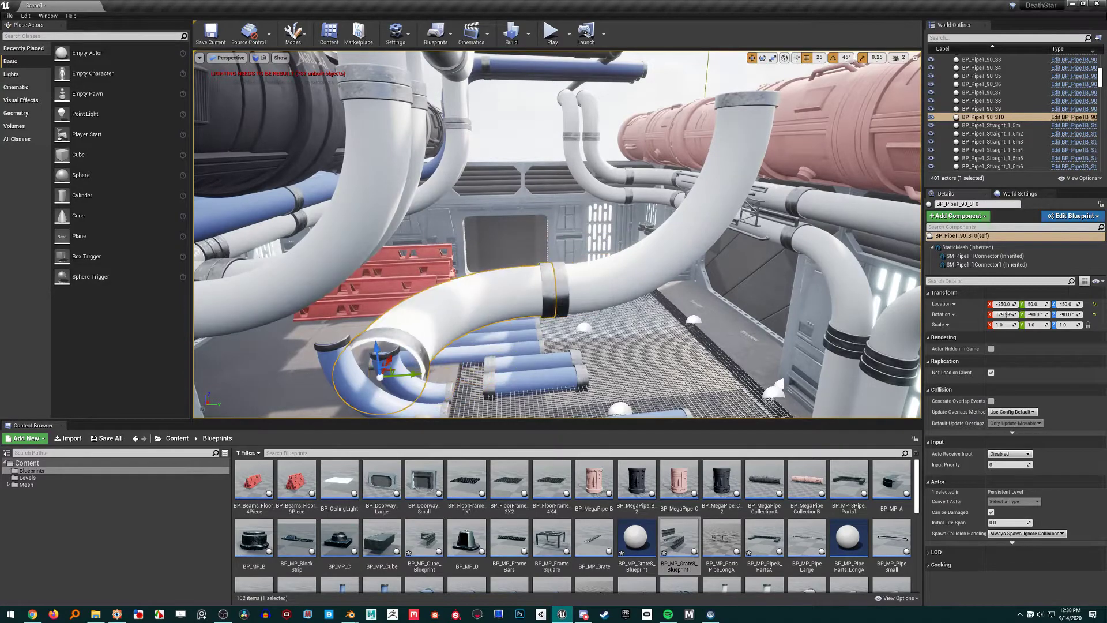
left_click(589, 294)
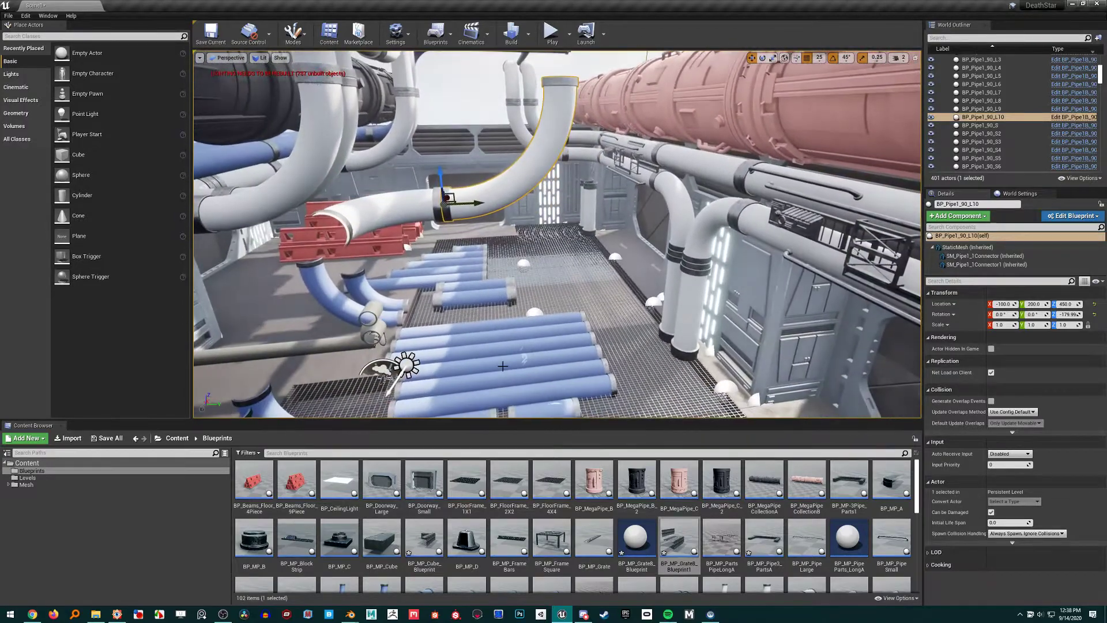
Examine how the blue floor pipes, white bends and overhead thin pipe runs are assembled from separate pieces.
left_click(502, 365)
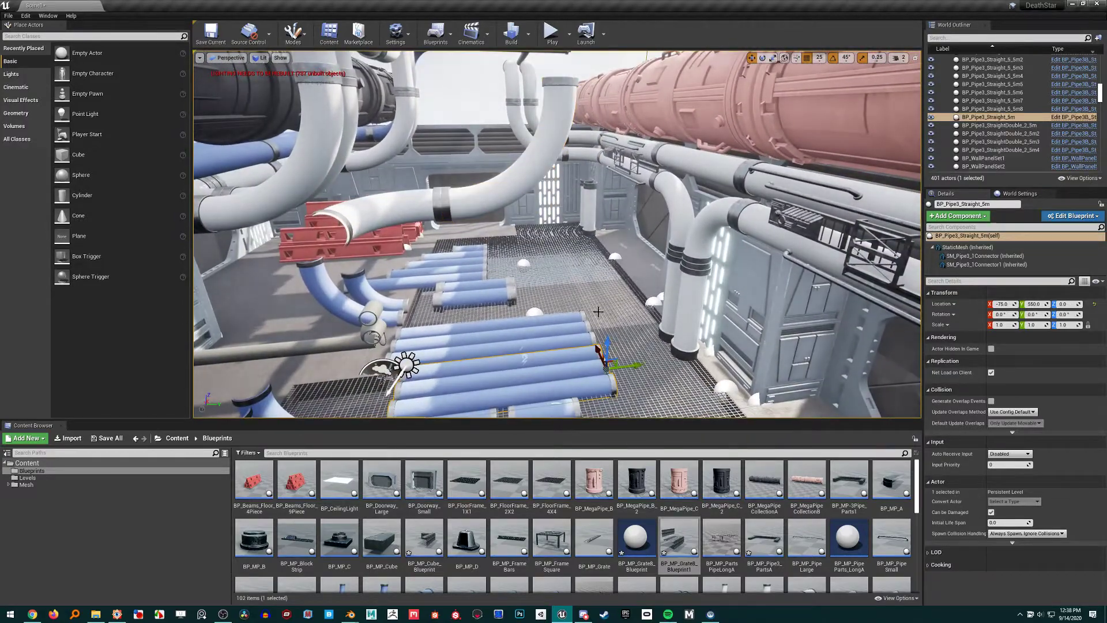
left_click(431, 209)
left_click(468, 198, "ctrl")
right_click_drag(468, 198, 470, 266)
right_click_drag(604, 262, 625, 242)
left_click(631, 283)
left_click(660, 276, "ctrl")
left_click(623, 263, "ctrl")
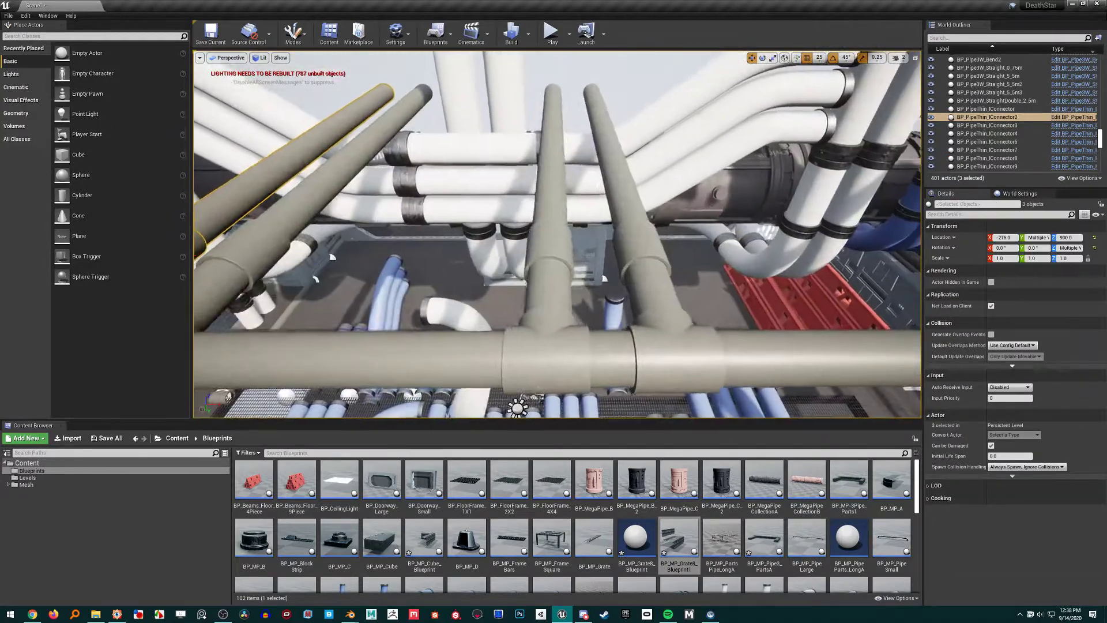
left_click(608, 248)
left_click(646, 338)
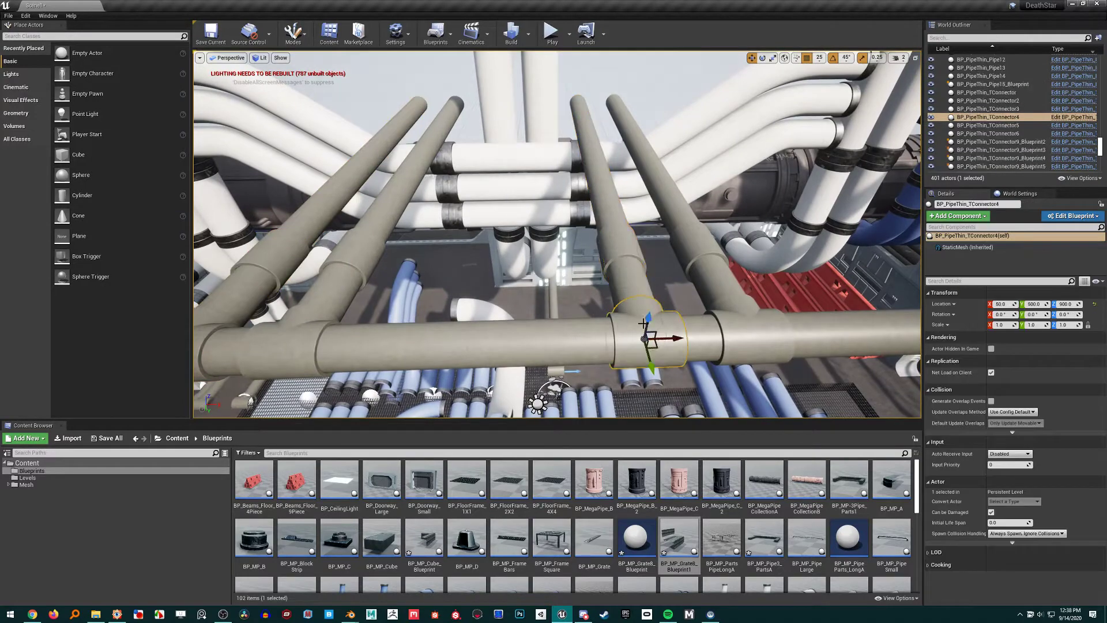
left_click(740, 305)
scroll(570, 264, "up", 3)
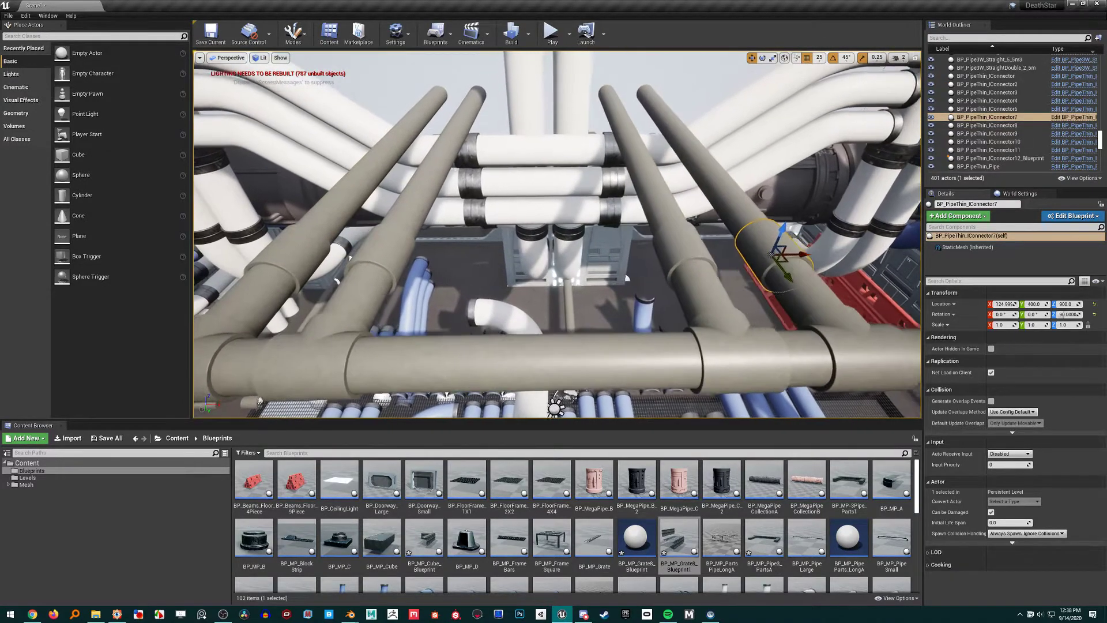
right_click_drag(569, 264, 576, 272)
Duplicate an overhead thin pipe run with its T-connector, I-connector and pipe, and lower the copy to Z 0 on the floor.
left_click(451, 325)
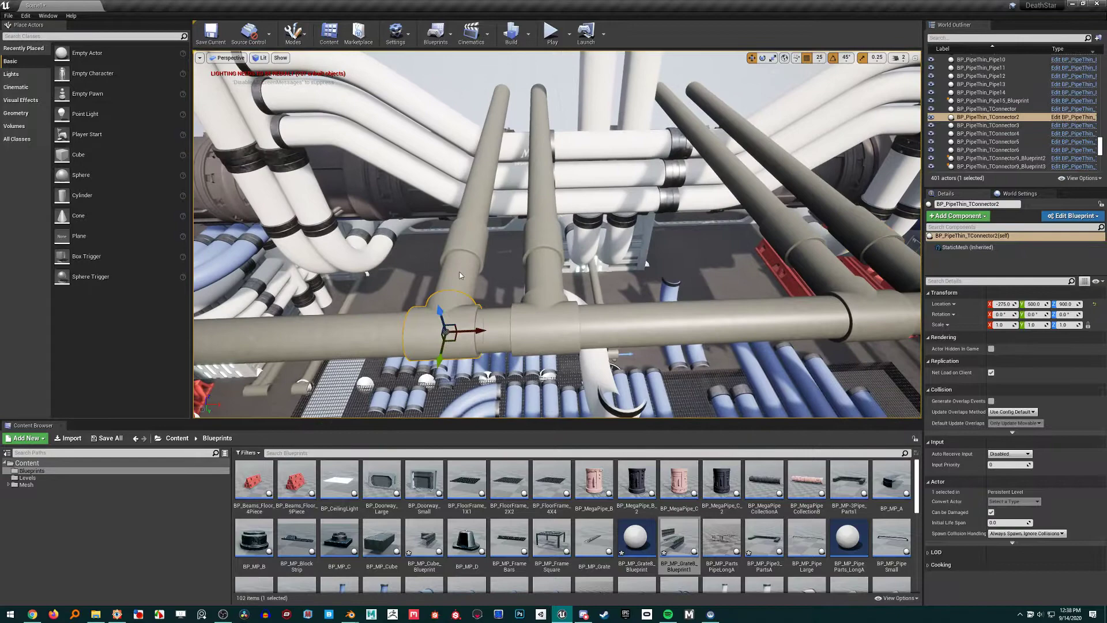
left_click(460, 278, "shift")
left_click(460, 239, "shift")
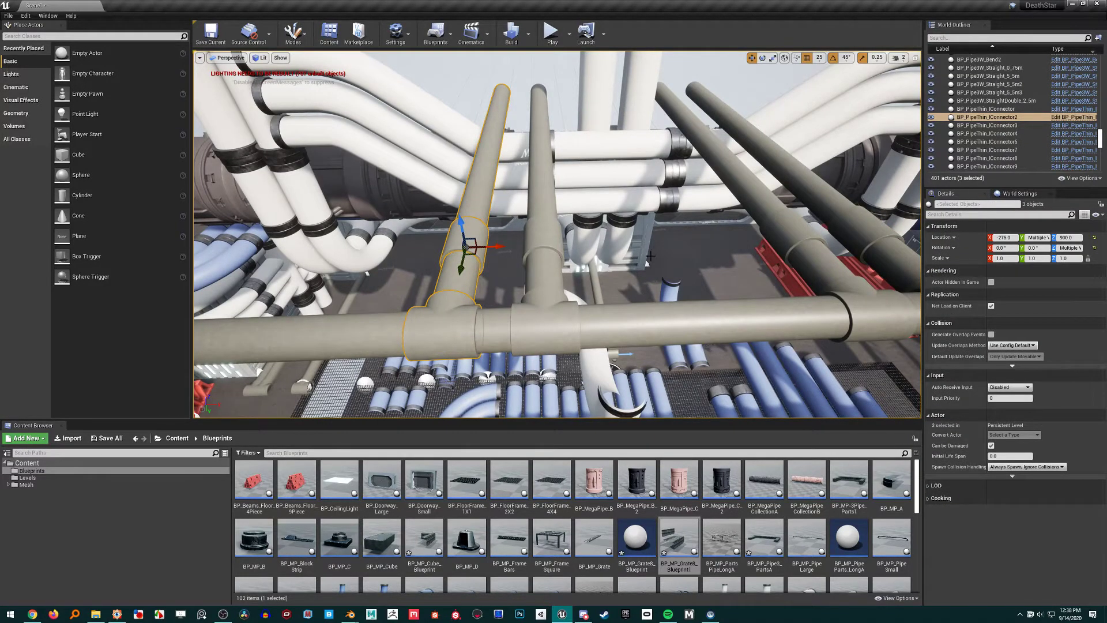
right_click_drag(460, 239, 577, 237)
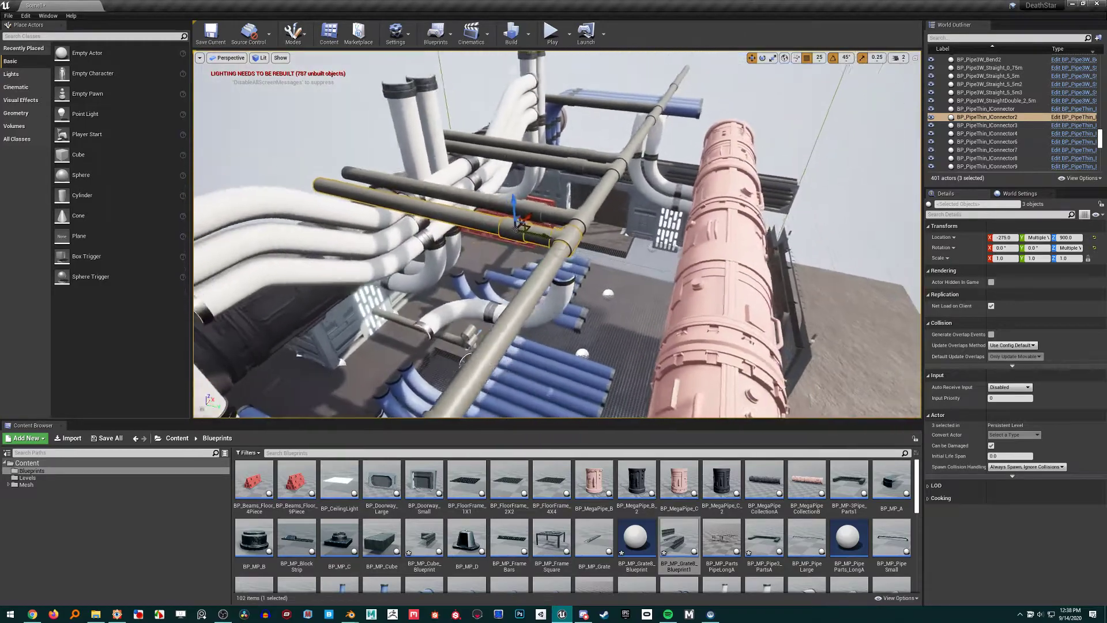
left_click_drag(574, 215, 584, 277, "alt+shift")
right_click_drag(583, 277, 560, 219)
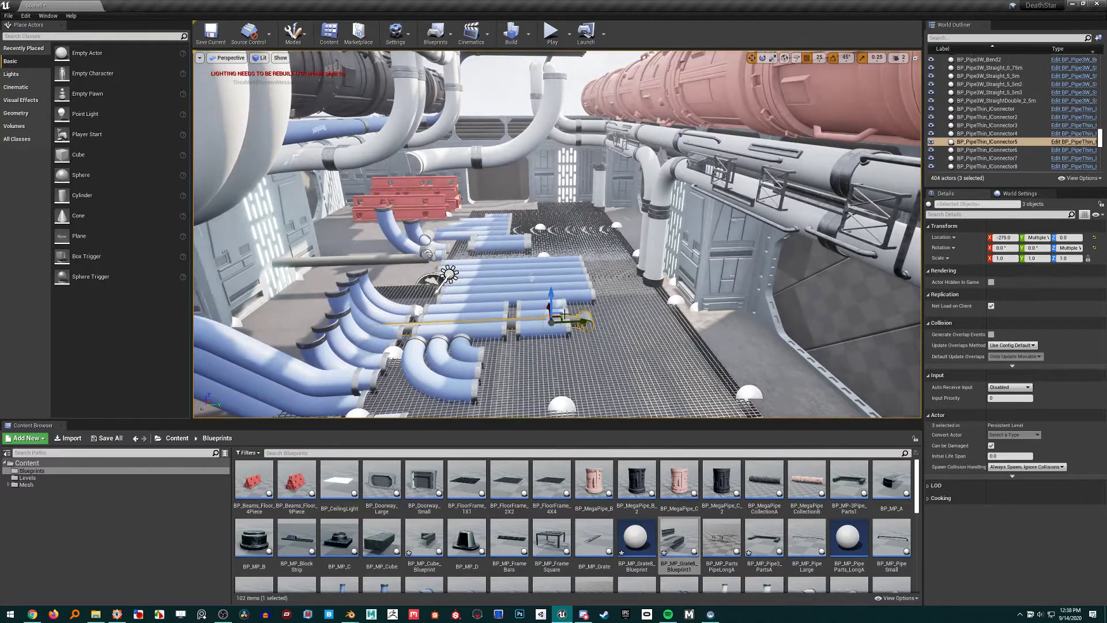
Rotate the copied thin pipe run -90 degrees about the Z axis on the floor grate.
right_click_drag(564, 314, 537, 355)
key("e")
left_click_drag(559, 292, 558, 292)
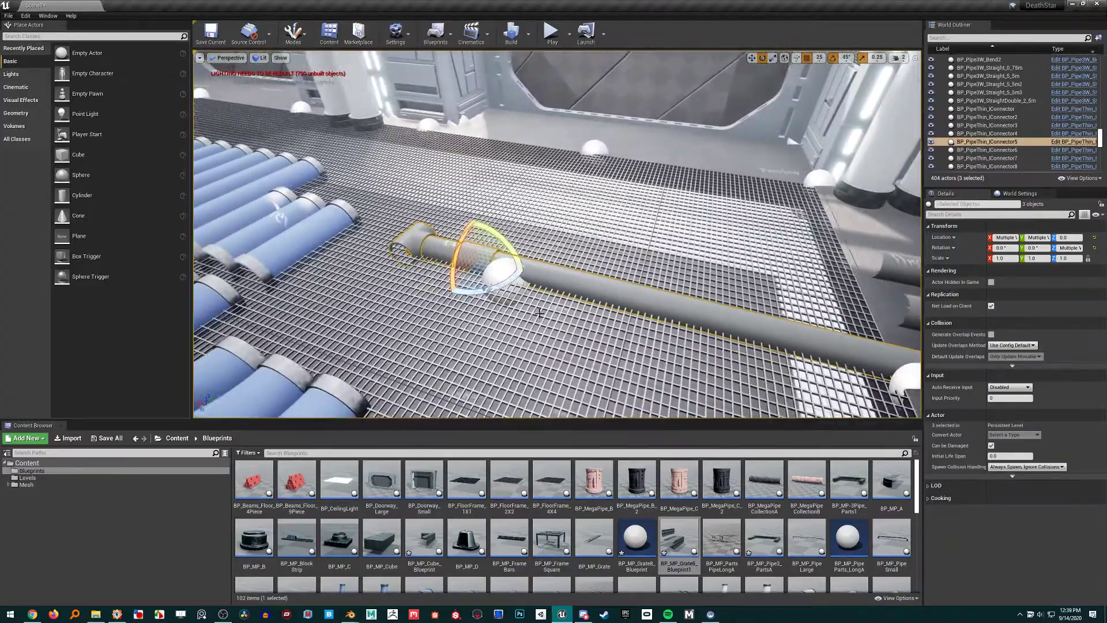
Duplicate all three pieces of the thin pipe run on the floor and place the copy parallel to it at Y 550.
left_click(561, 278)
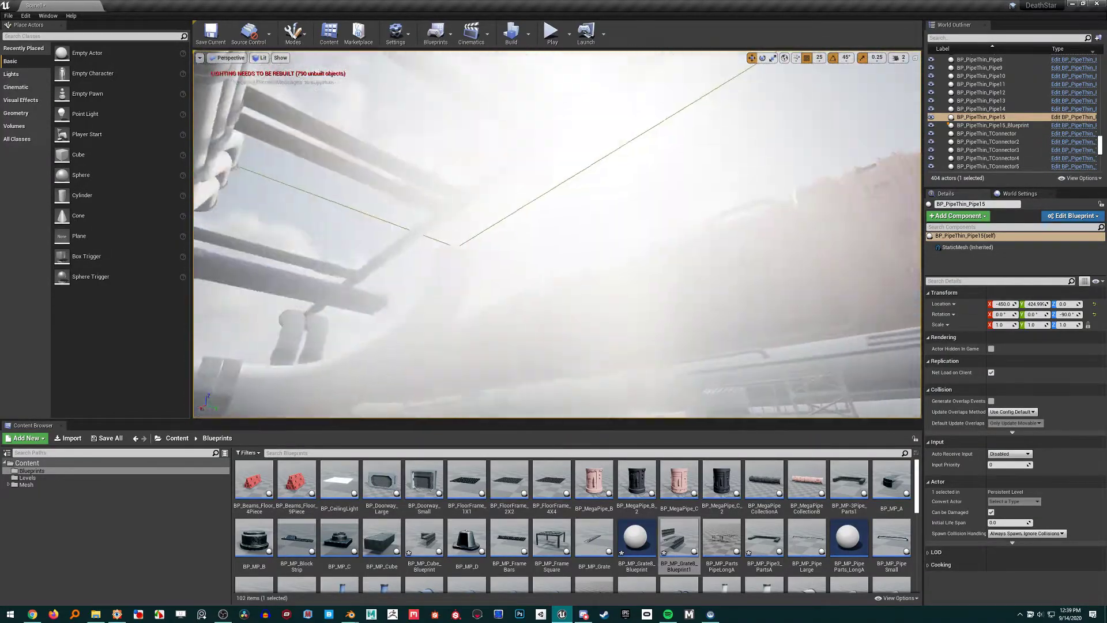
right_click_drag(554, 267, 461, 237)
left_click(550, 263)
right_click_drag(553, 267, 552, 267)
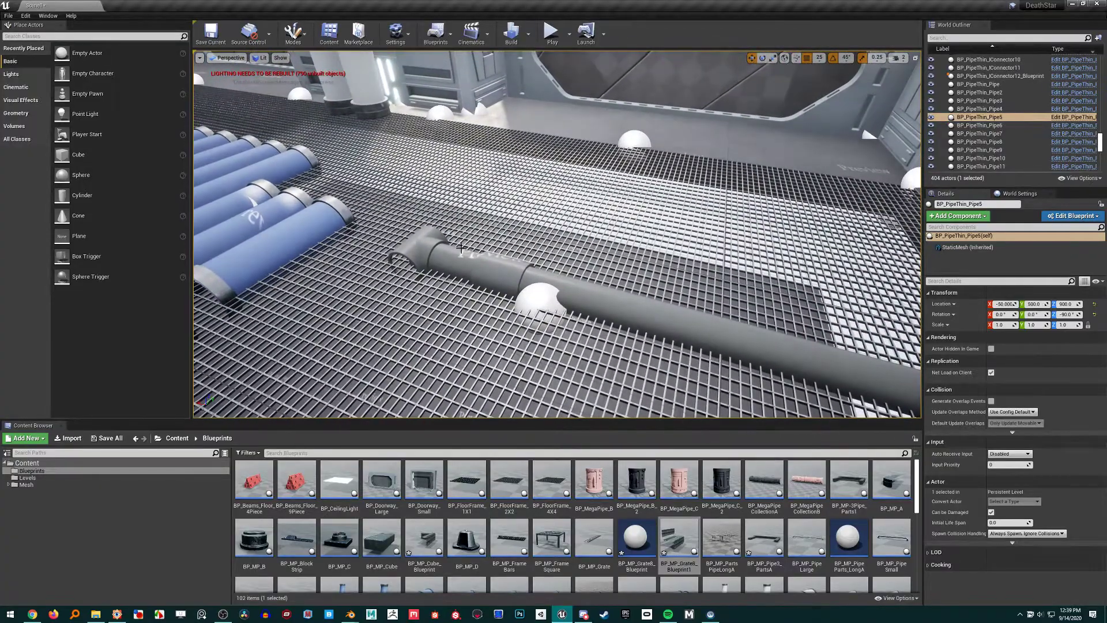
left_click(430, 241)
right_click_drag(430, 241, 430, 242)
left_click(457, 248, "ctrl")
left_click(488, 256, "ctrl")
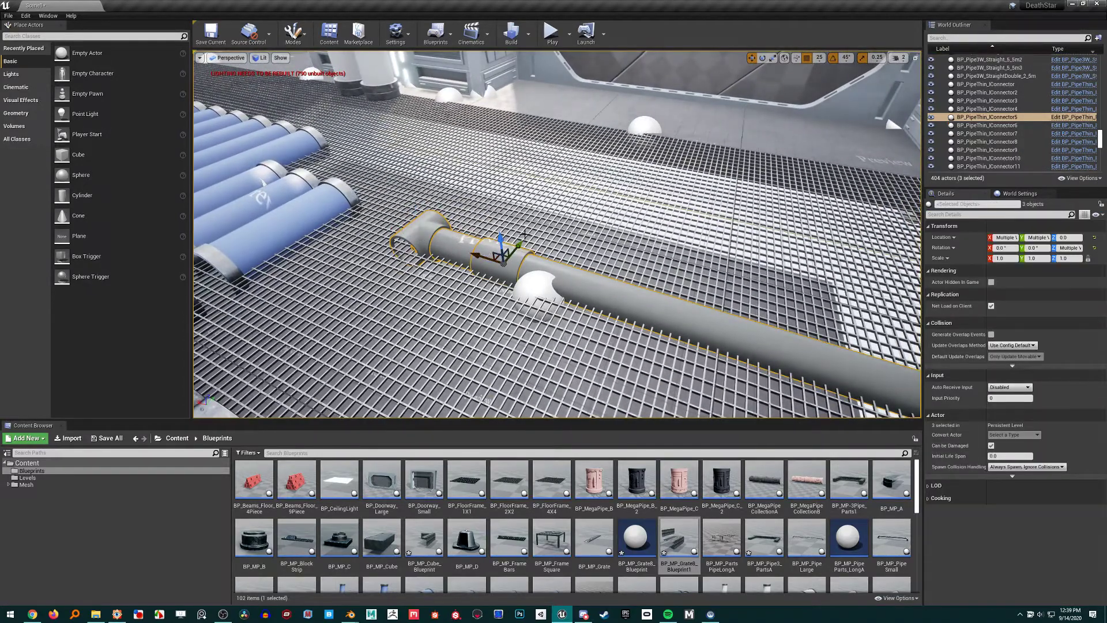
left_click_drag(525, 235, 578, 151, "alt")
right_click_drag(578, 151, 578, 151)
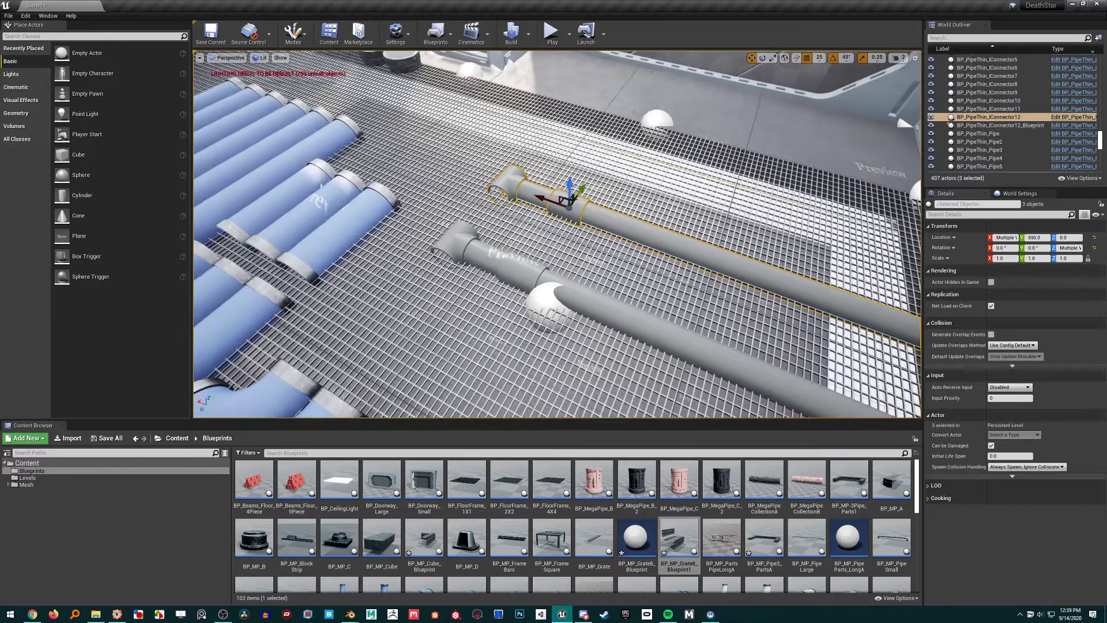
Group the three pieces of the second floor pipe run in a new outliner folder named Test2.
left_click(1097, 38)
type("Tes")
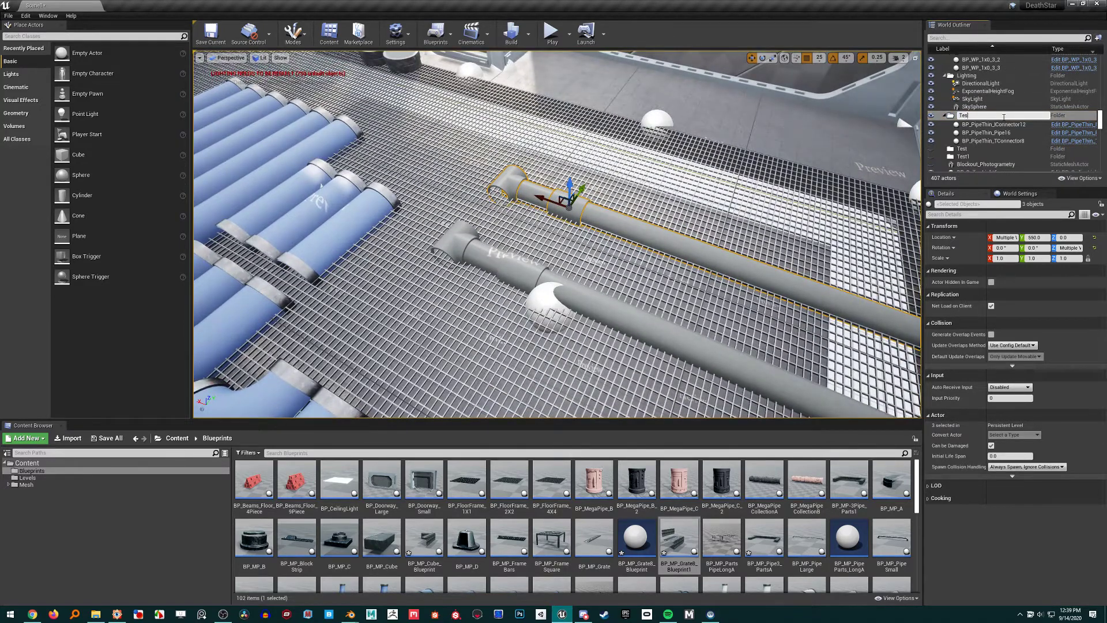
type("t")
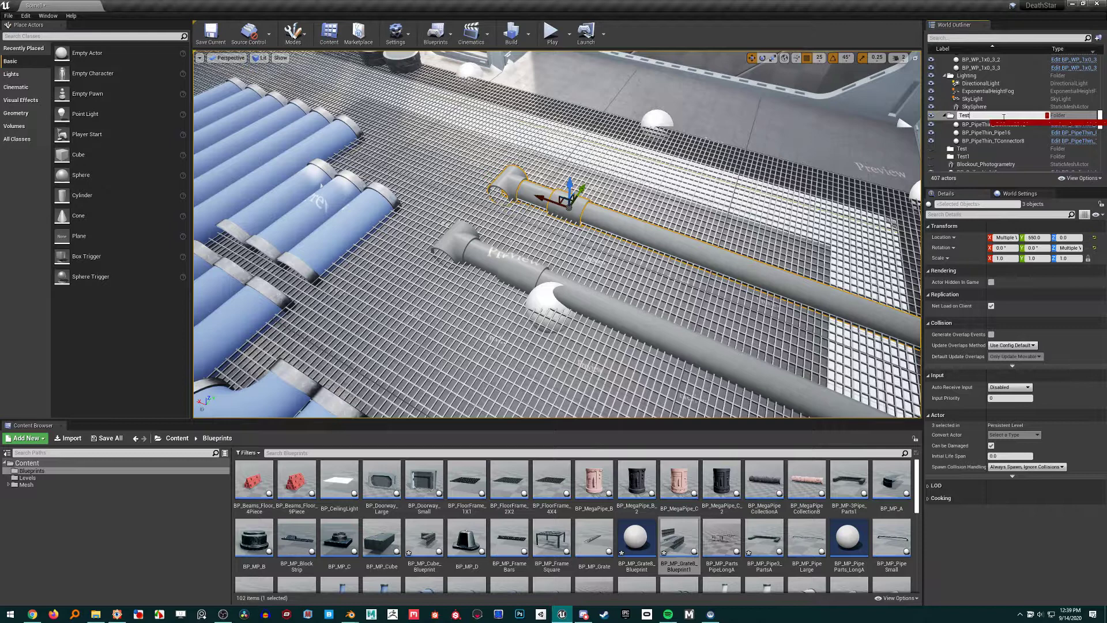
type("2")
key("Return")
Delete the old Test and Test1 folders from the outliner.
left_click(964, 115)
left_click(972, 122, "ctrl")
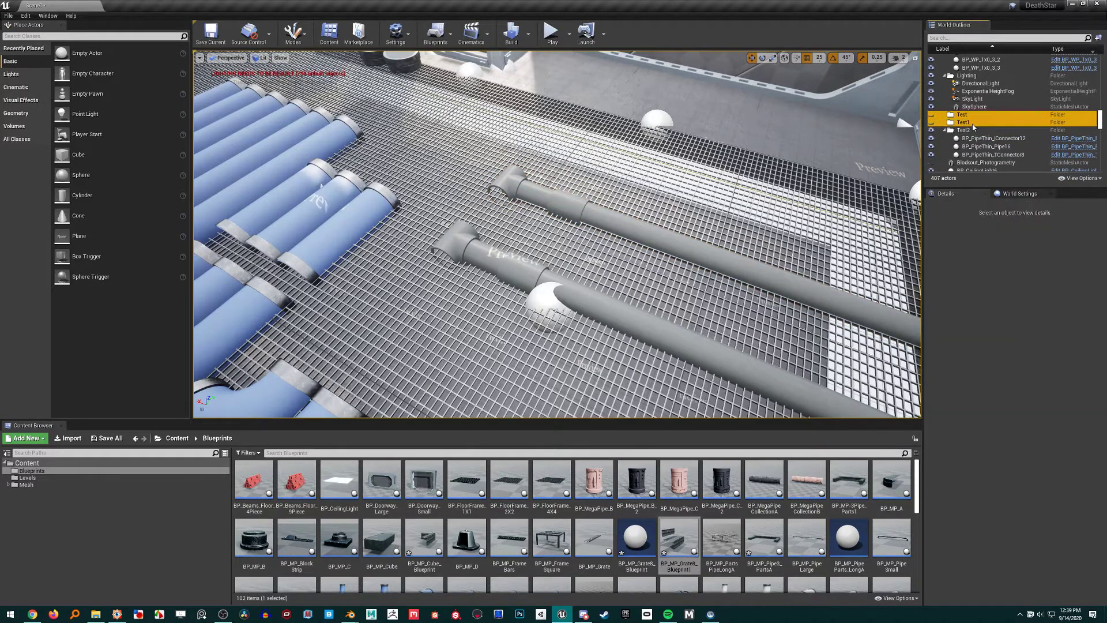
key("Delete")
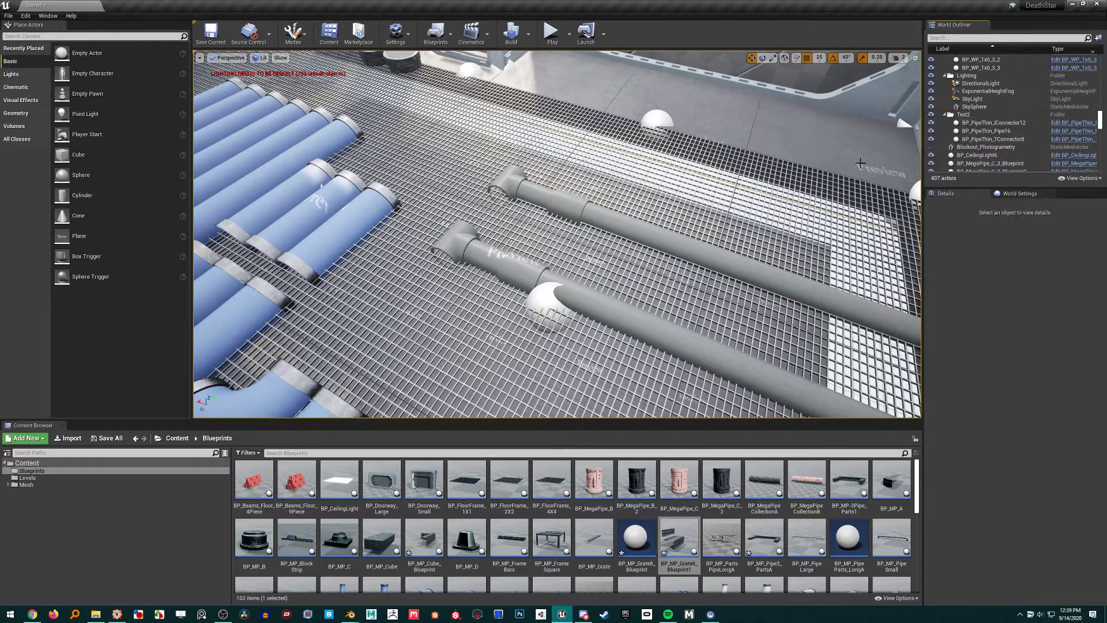
Group the three pieces of the first floor pipe run in a new outliner folder named Test.
left_click(460, 245)
left_click(584, 300, "ctrl")
left_click(511, 266, "ctrl")
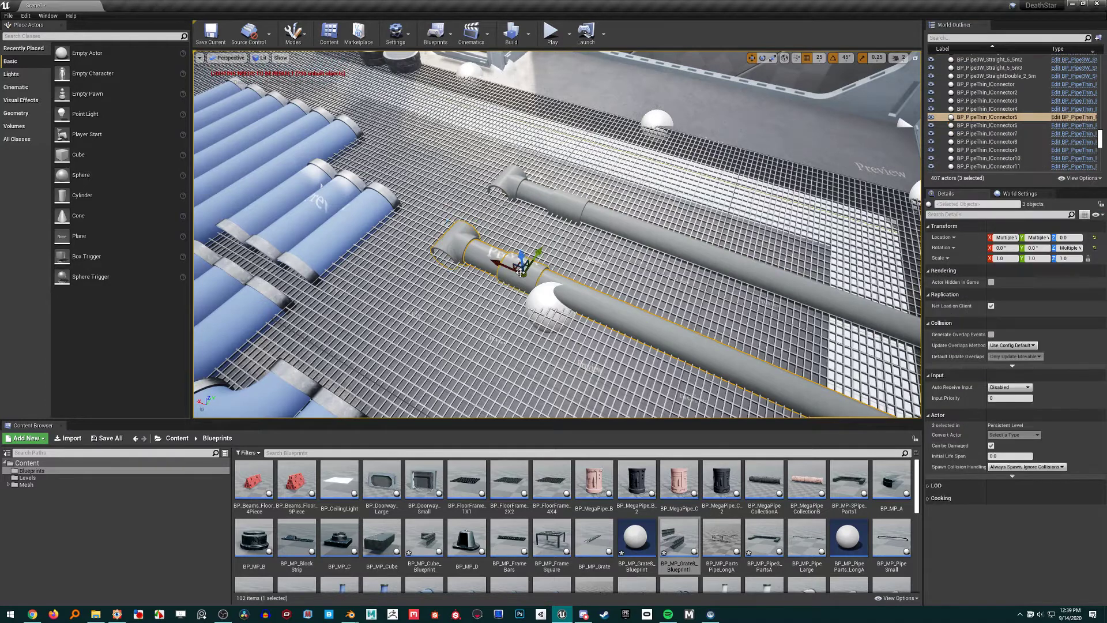
left_click(1099, 37)
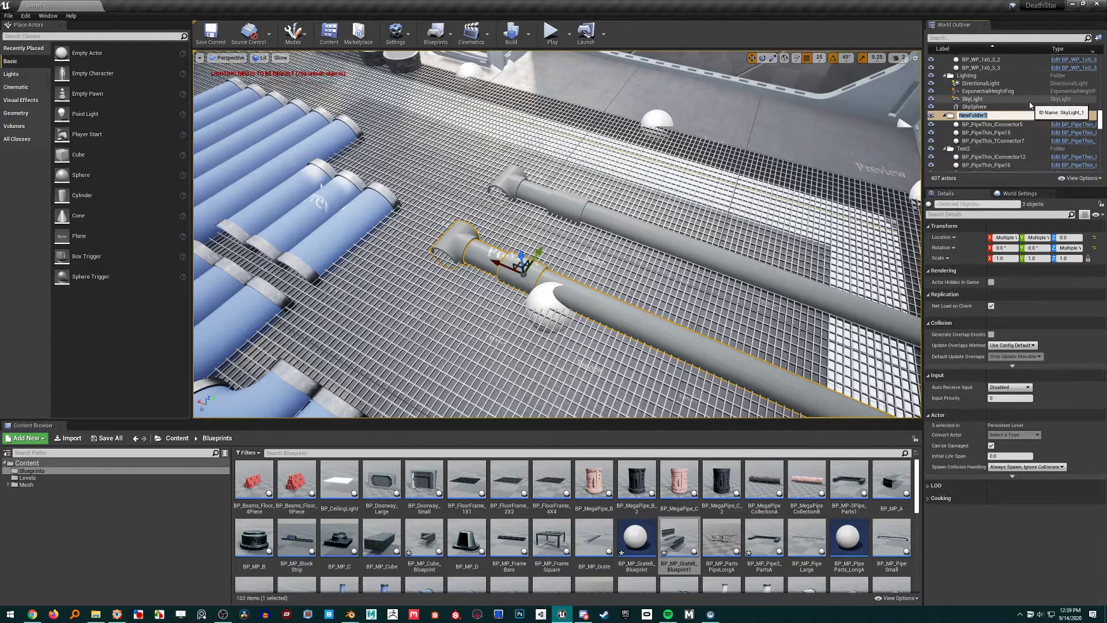
type("Test")
key("Return")
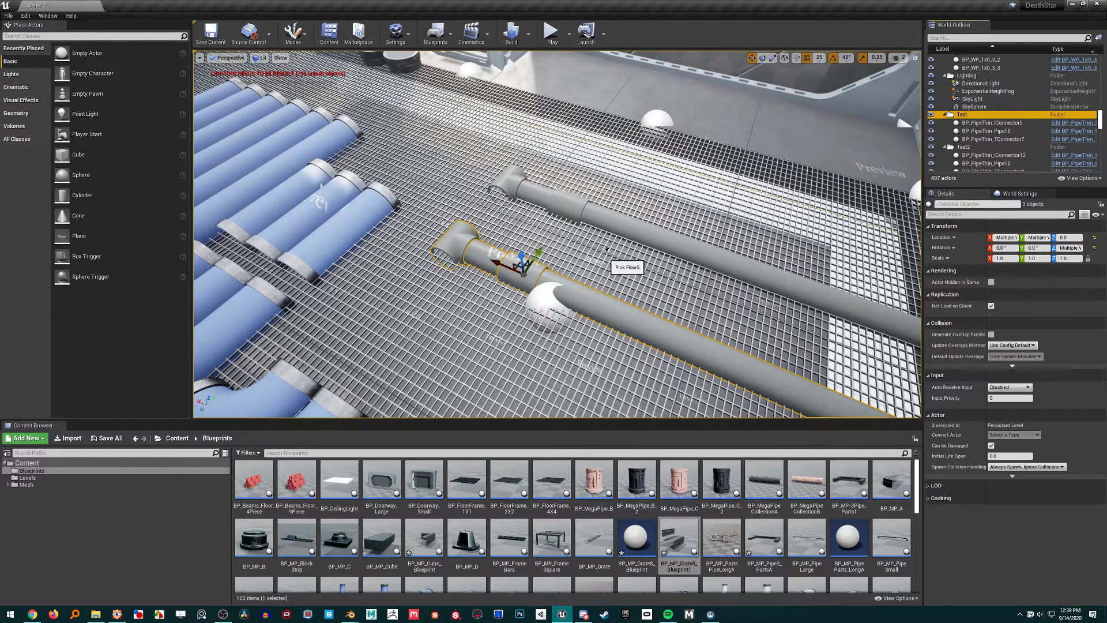
Try to attach the Test folder's pipe pieces to the second run's T-connector and undo the attachment, keeping the folder name.
left_click_drag(971, 127, 511, 184)
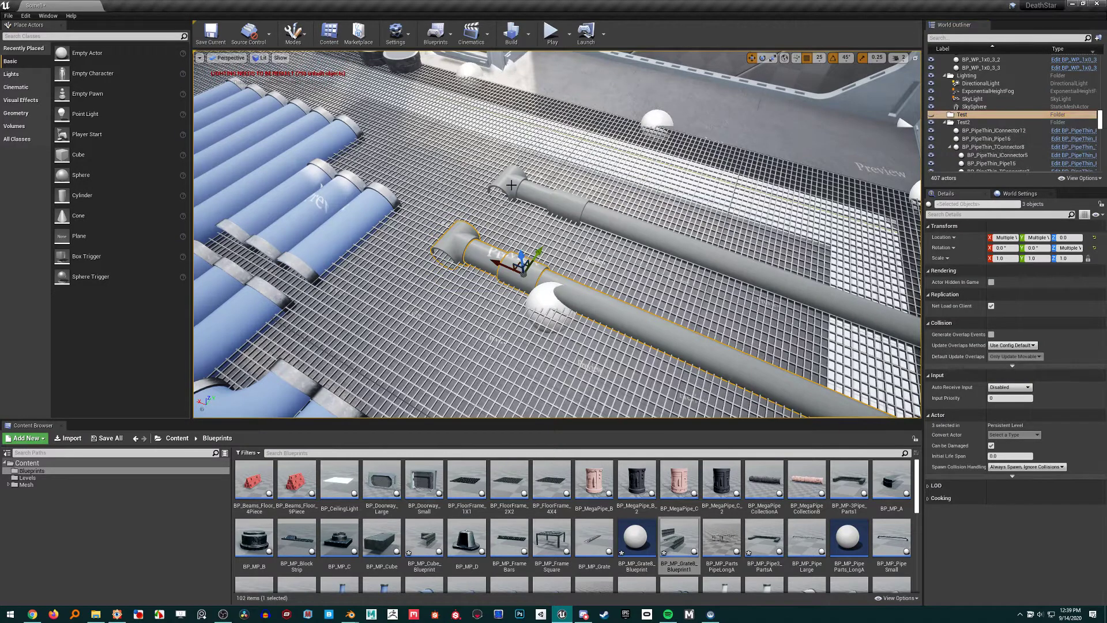
key("ctrl+z")
key("ctrl+z")
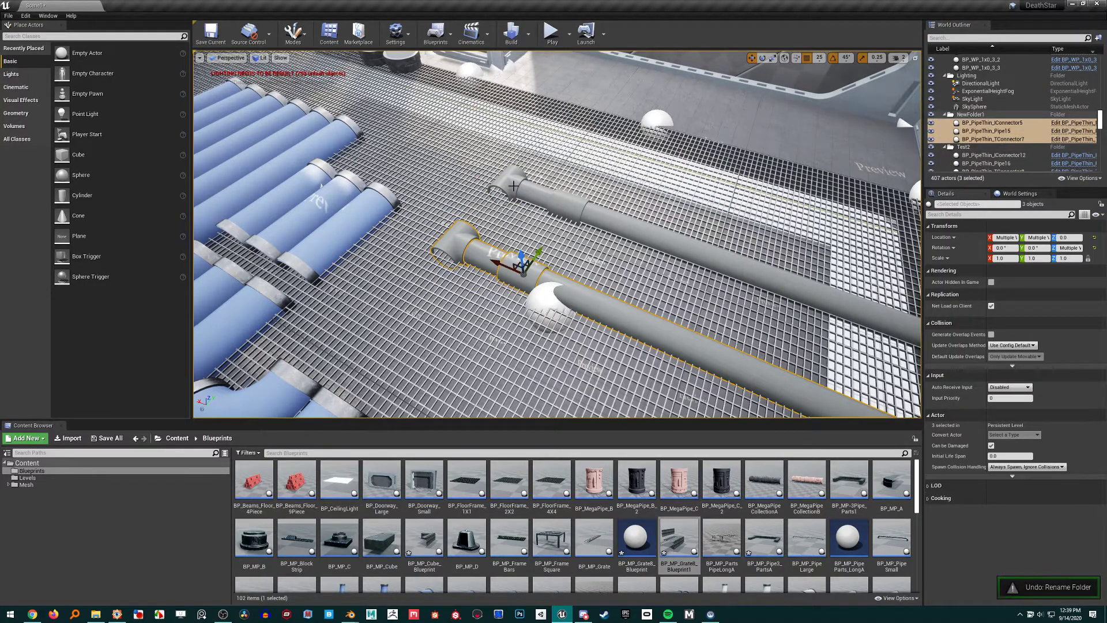
key("ctrl+y")
Convert the three pieces of the second floor pipe run into one Blueprint class using Harvest Components, check its preview and minimise its editor.
left_click(513, 186)
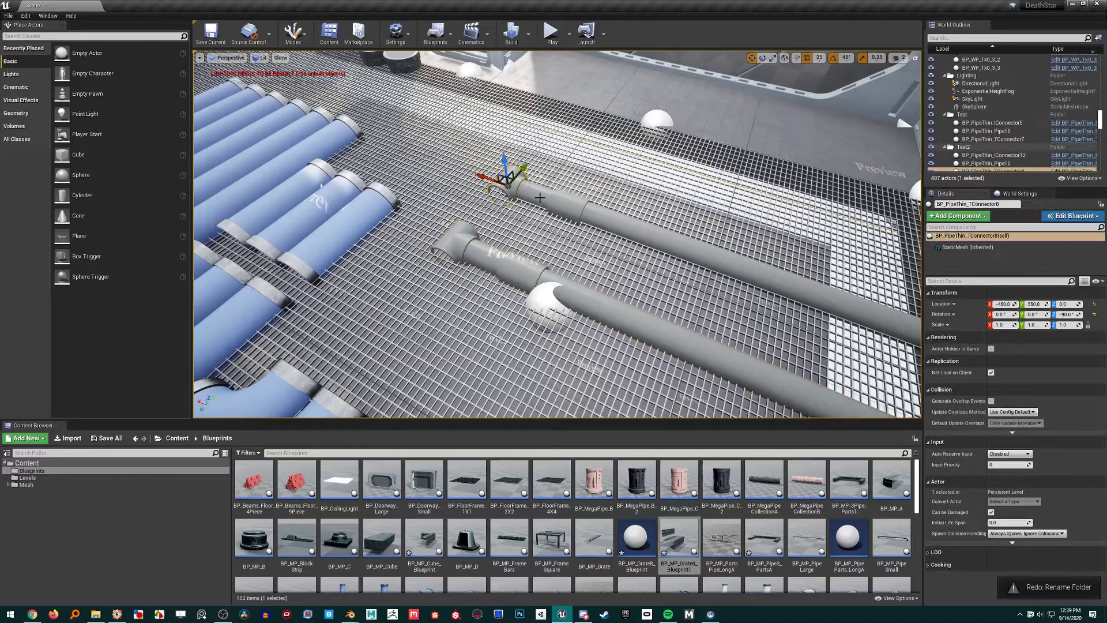
left_click(543, 197, "ctrl")
left_click(567, 204, "ctrl")
key("w")
right_click_drag(567, 204, 567, 202)
key("s")
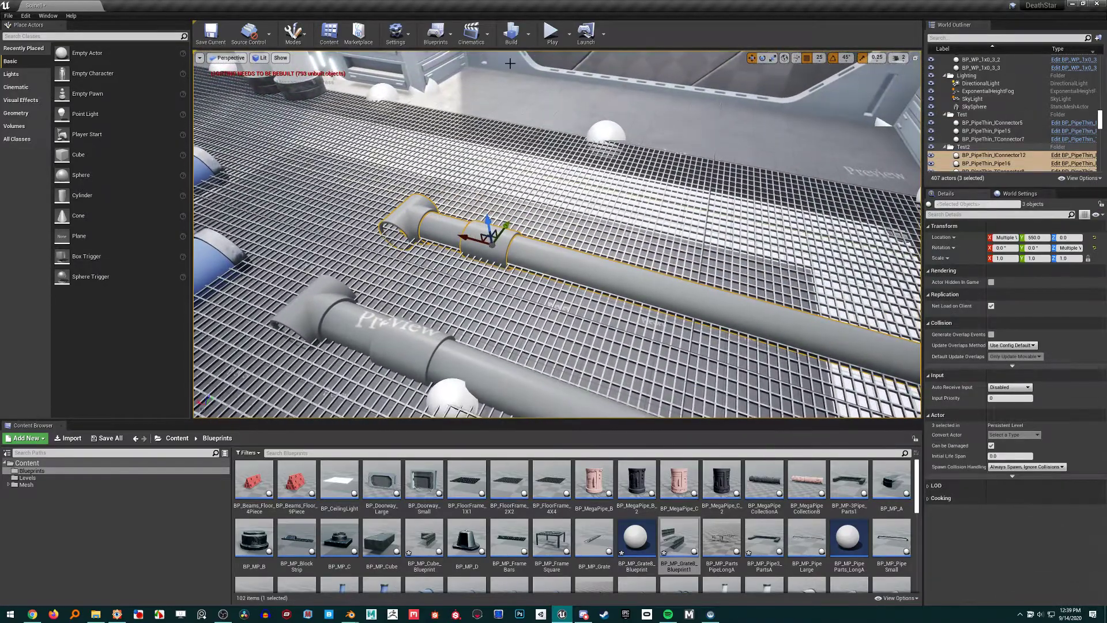
left_click(446, 30)
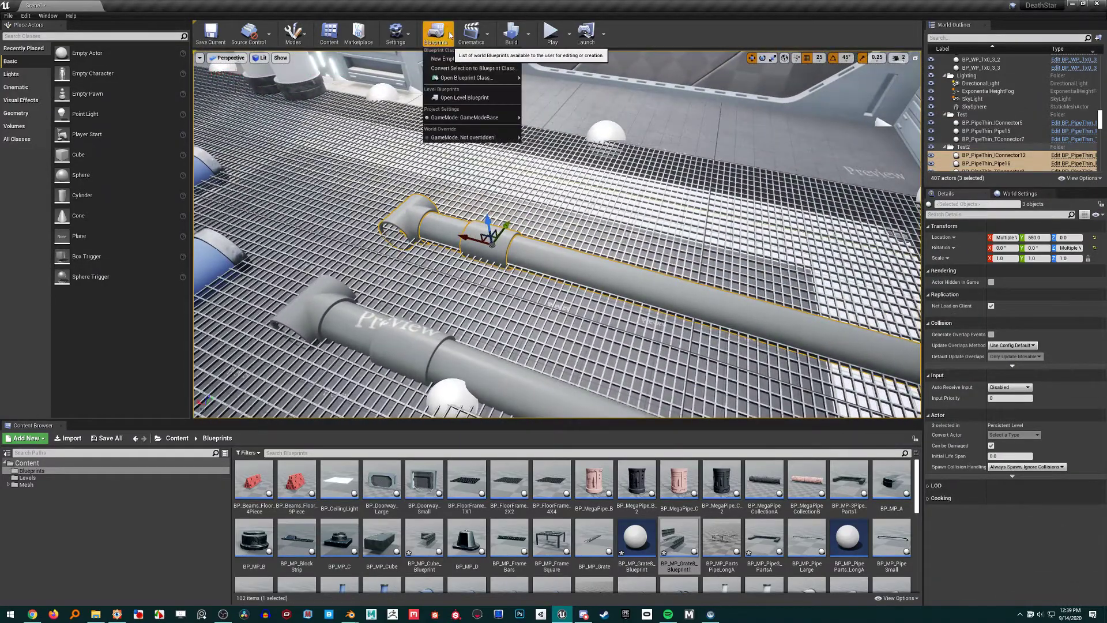
left_click(468, 68)
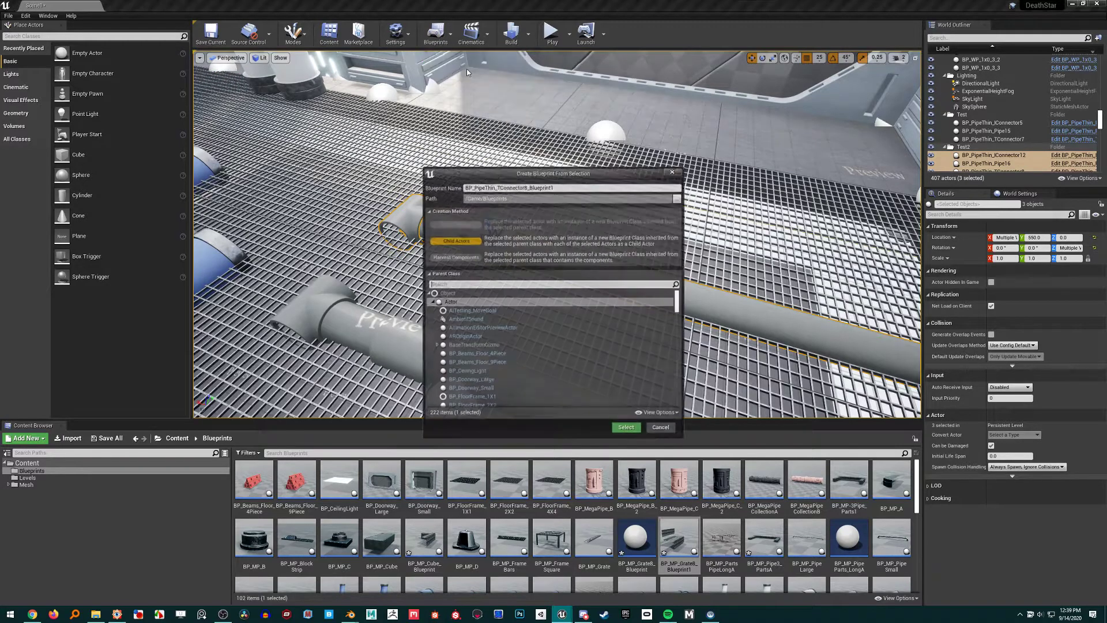
left_click(454, 258)
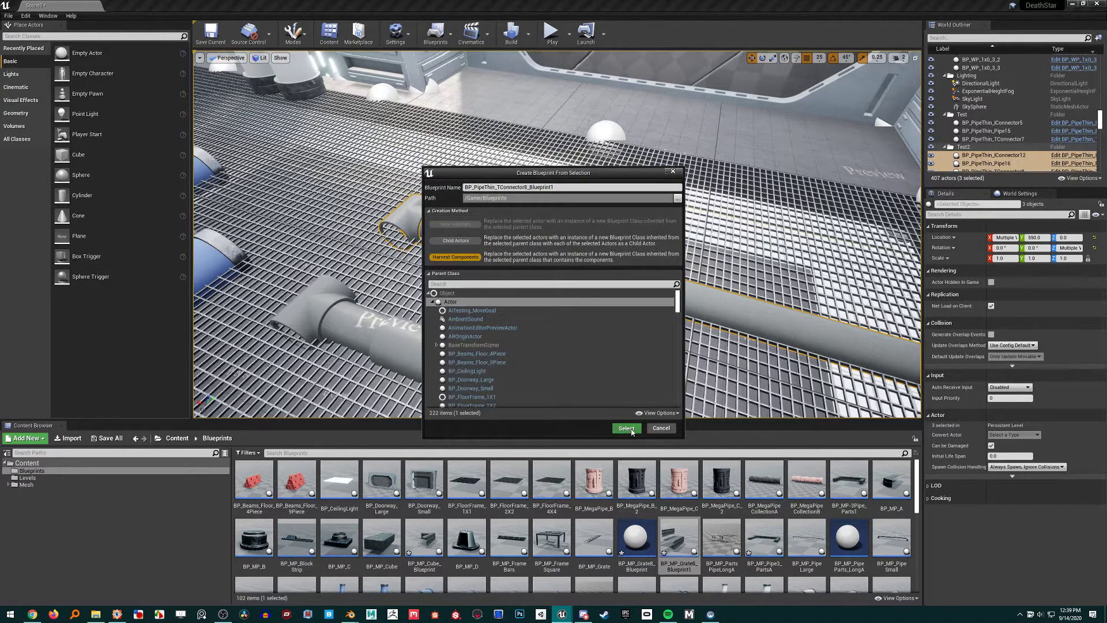
left_click(627, 428)
scroll(630, 399, "down", 10)
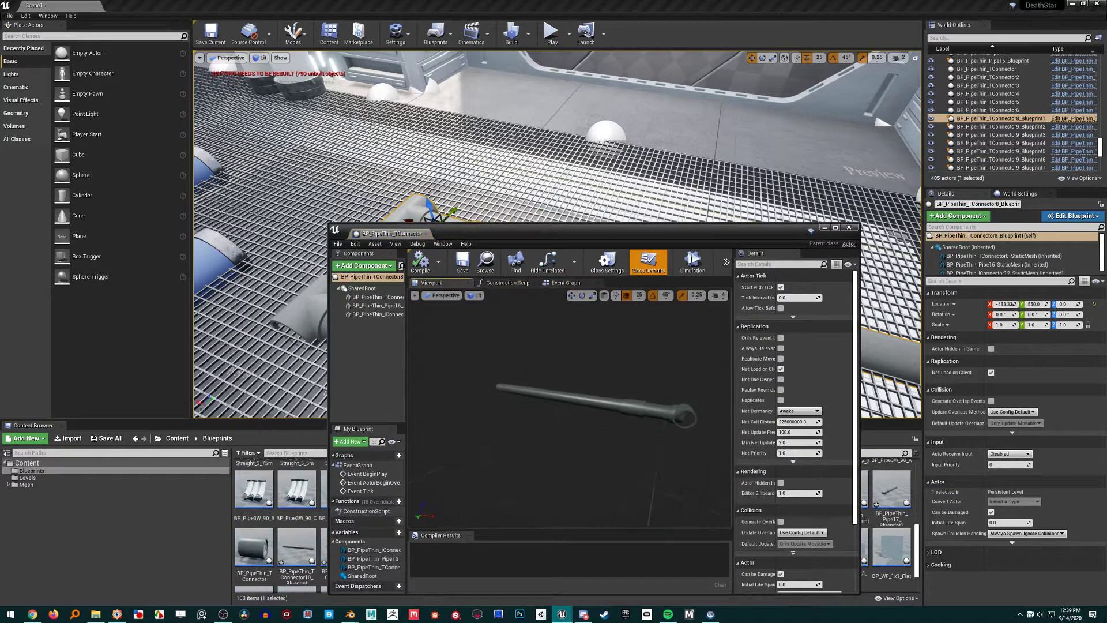
left_click_drag(630, 399, 560, 427, "alt")
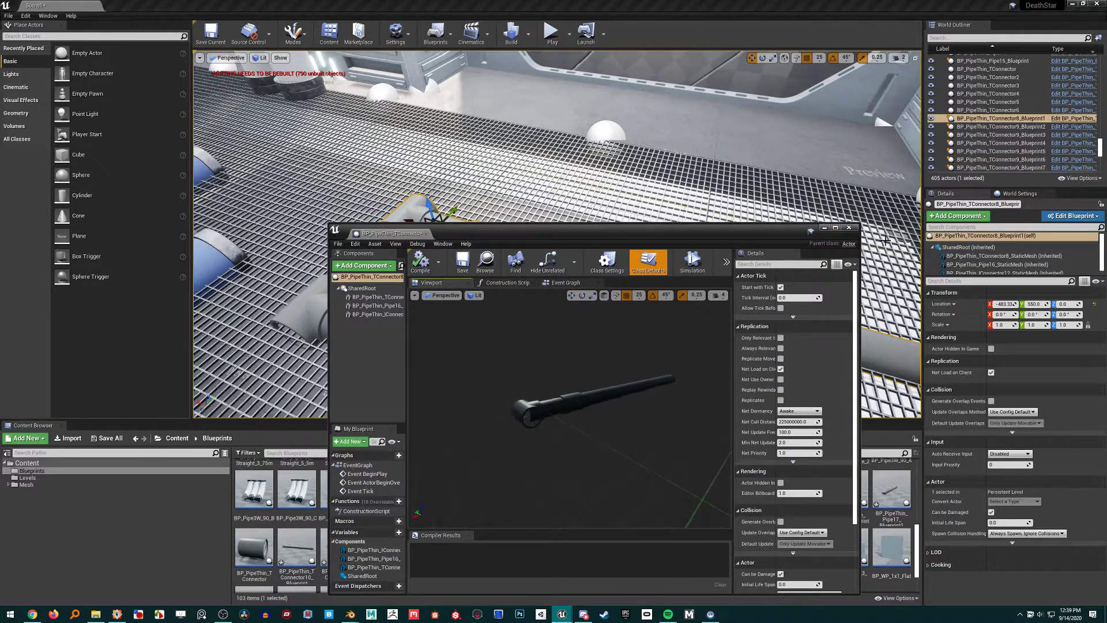
left_click(824, 228)
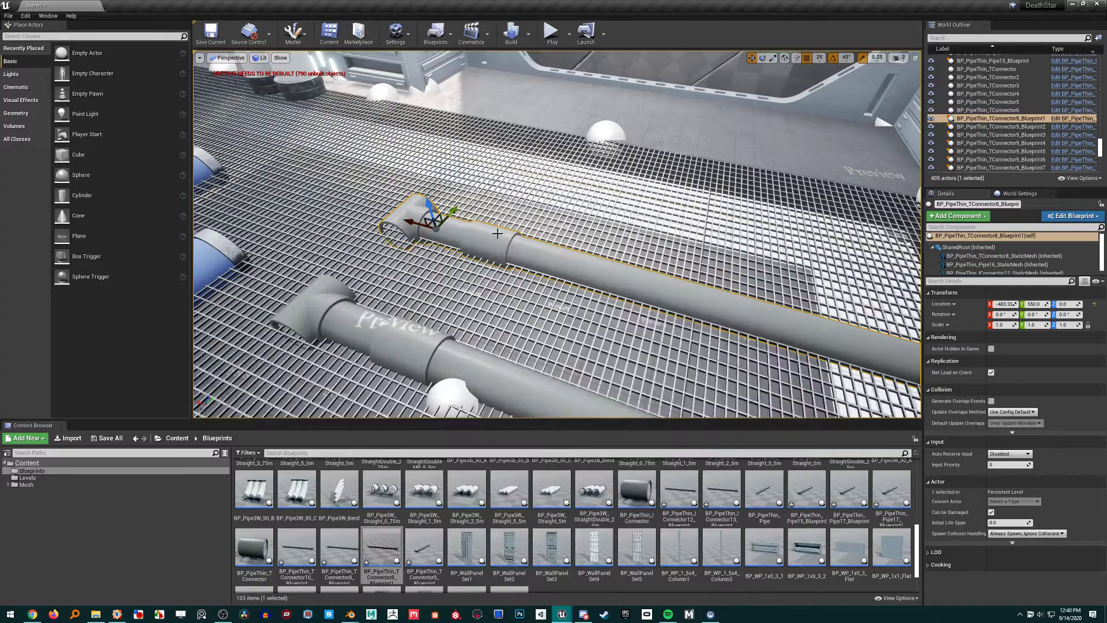
Move the new pipe Blueprint off the grating to the base of the side wall, at about X -284.5, Y 874.3, Z 3.
right_click_drag(646, 248, 594, 230)
right_click_drag(515, 231, 542, 271)
left_click_drag(516, 240, 527, 207)
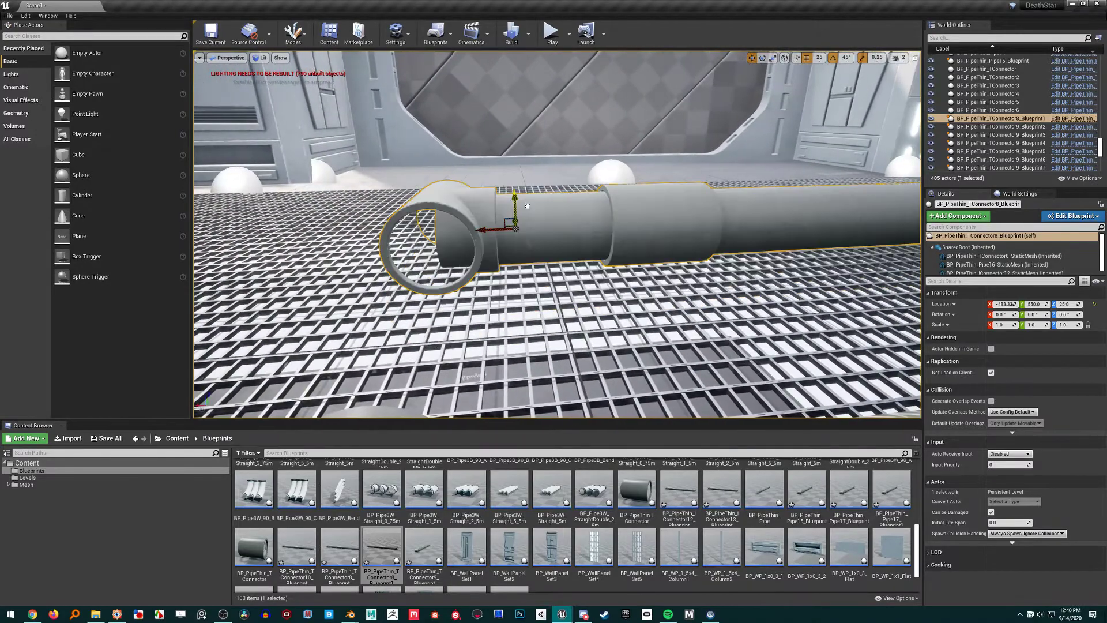
right_click_drag(380, 276, 615, 303)
left_click_drag(616, 300, 341, 64)
right_click_drag(342, 64, 271, 69)
right_click_drag(462, 90, 312, 92)
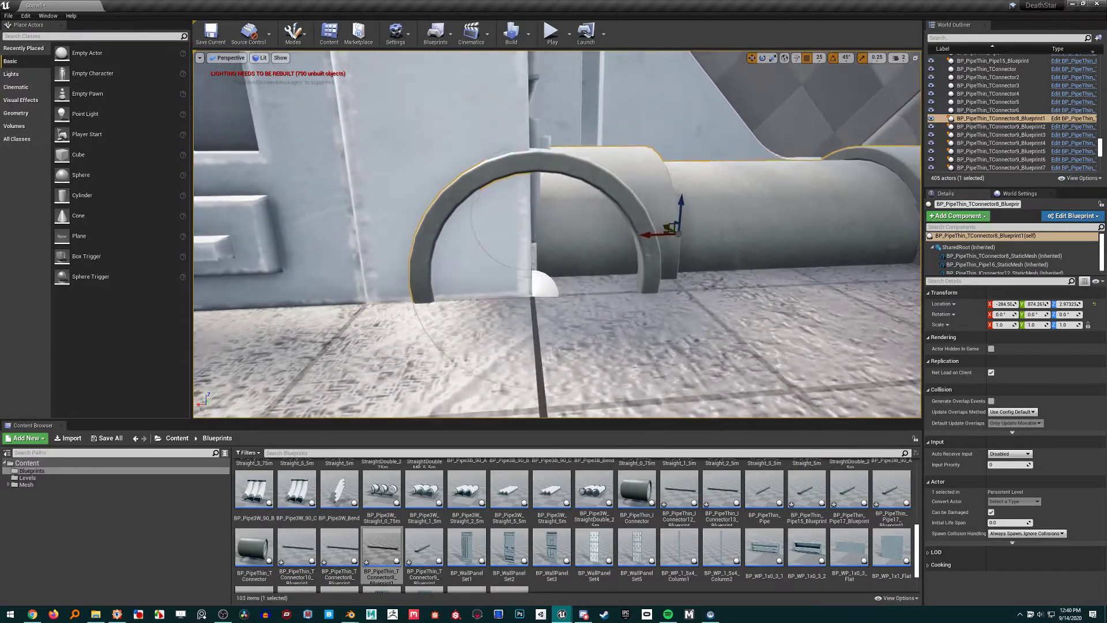
Move the pipe Blueprint back onto the floor grating along the Y axis, to about Y 649.3.
key("f")
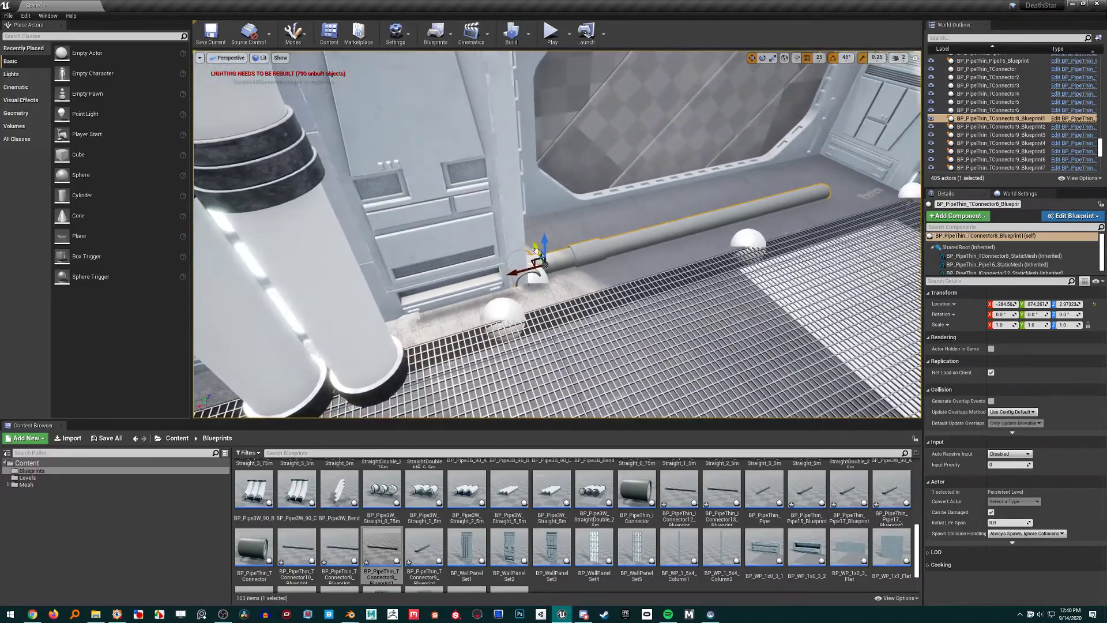
right_click_drag(630, 328, 651, 262)
left_click_drag(629, 241, 628, 241)
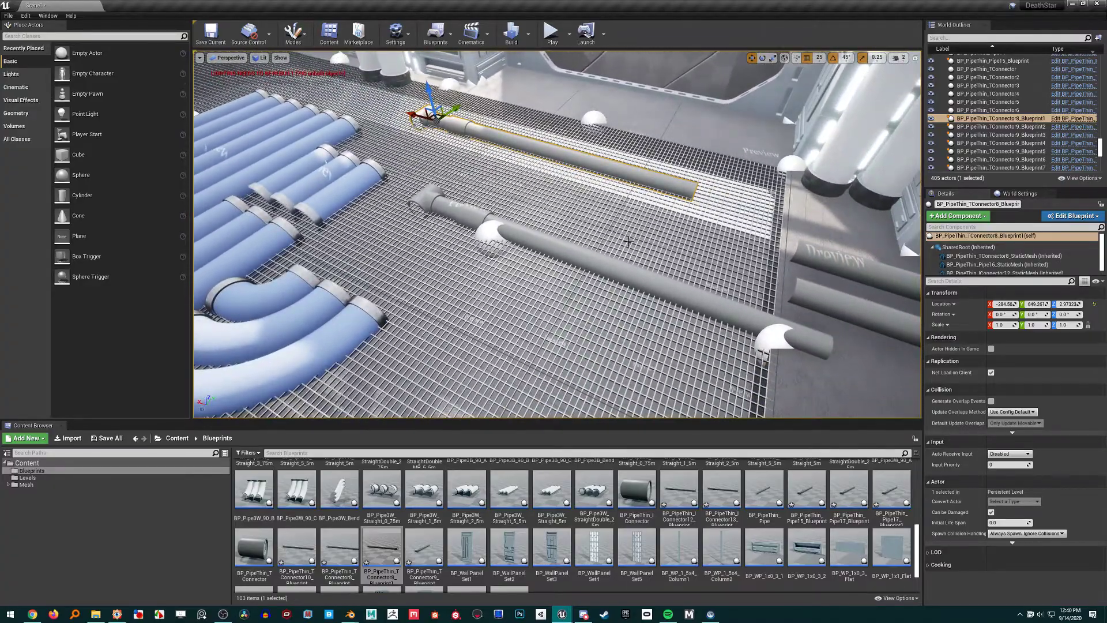
mouse_move(582, 221)
right_mouse_down()
mouse_move(595, 221)
mouse_move(566, 222)
mouse_move(582, 221)
right_mouse_up()
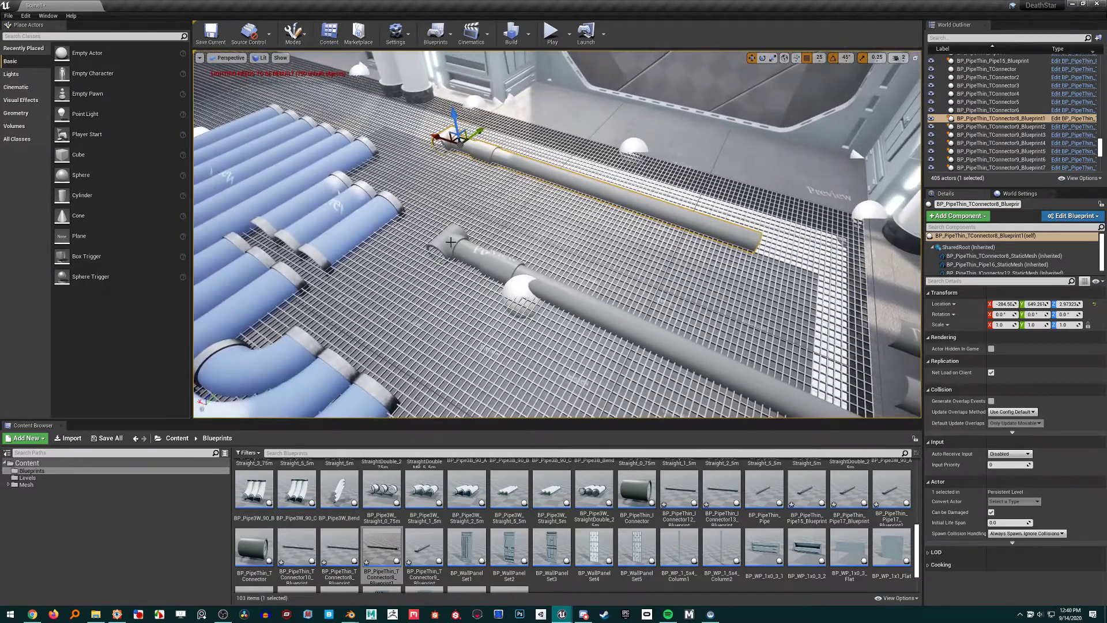
Try raising the long pipe of the first floor run on its own to Z 25 and undo the move.
left_click(451, 241)
right_click_drag(451, 241, 403, 238)
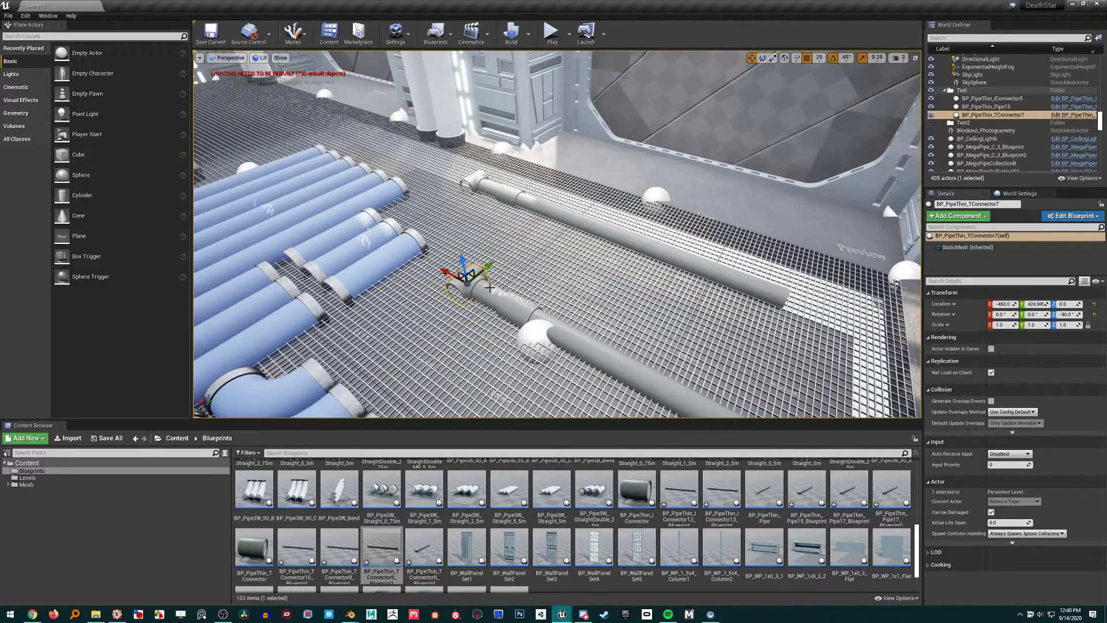
right_click_drag(490, 287, 516, 305)
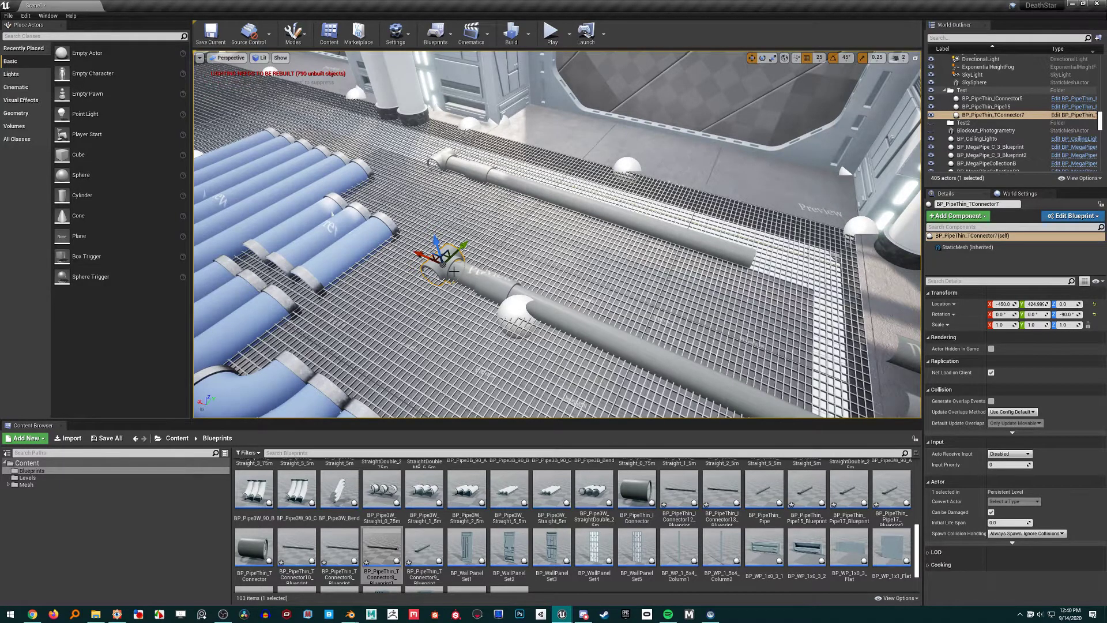
left_click(559, 315)
right_click_drag(560, 315, 592, 334)
left_click_drag(410, 250, 409, 233)
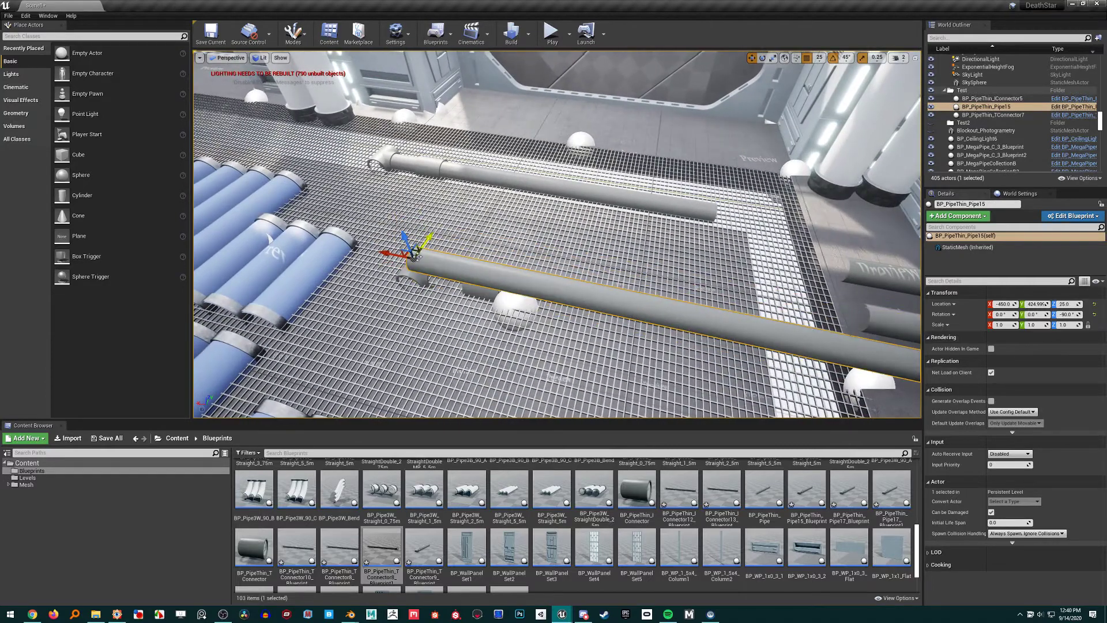
key("ctrl+z")
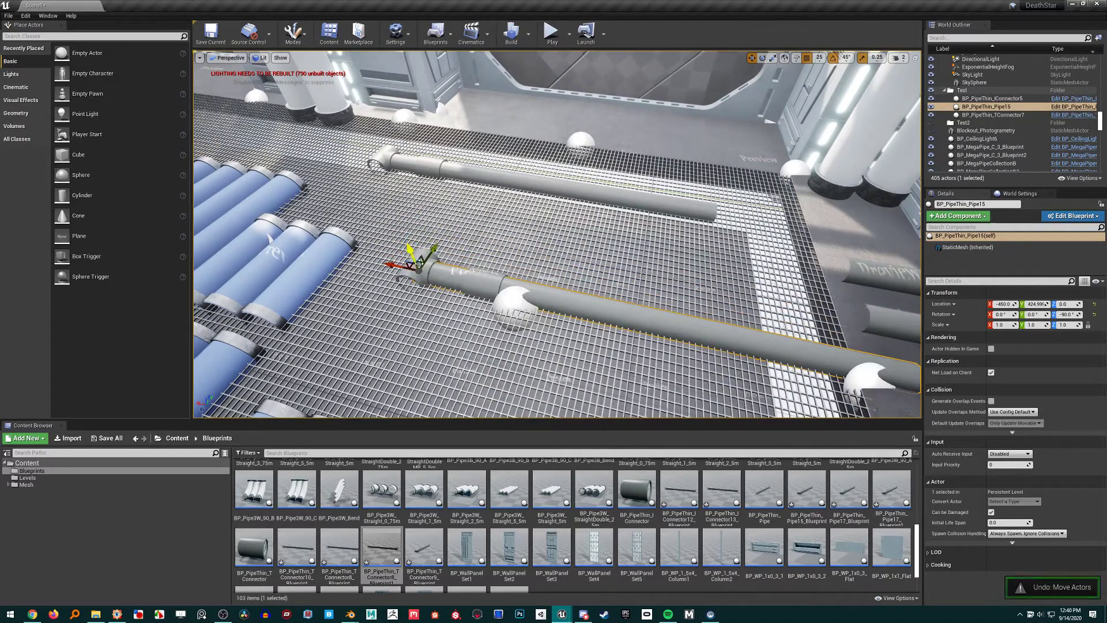
Attach the two connectors in the Test folder to BP_PipeThin_Pipe15, then test-raise the attached run and undo that move.
left_click(410, 277)
left_click(481, 283, "ctrl")
left_click_drag(970, 98, 971, 105)
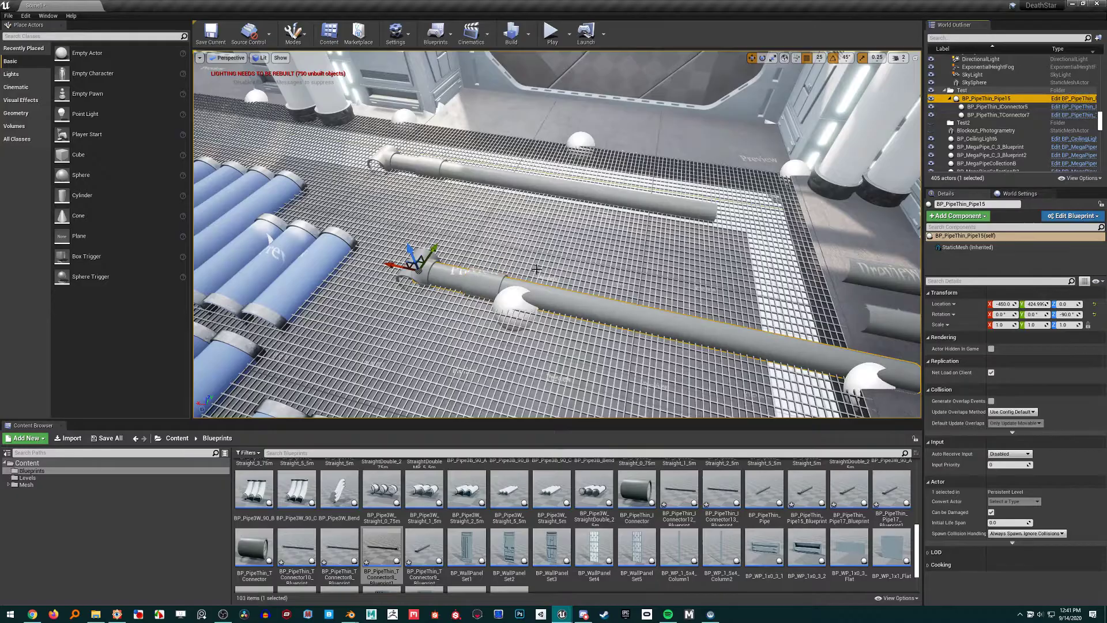
left_click_drag(411, 250, 402, 226)
key("ctrl+z")
Convert BP_PipeThin_Pipe15 and its two attached connectors into one Blueprint class using Harvest Components and minimise its editor.
right_click_drag(430, 234, 461, 245)
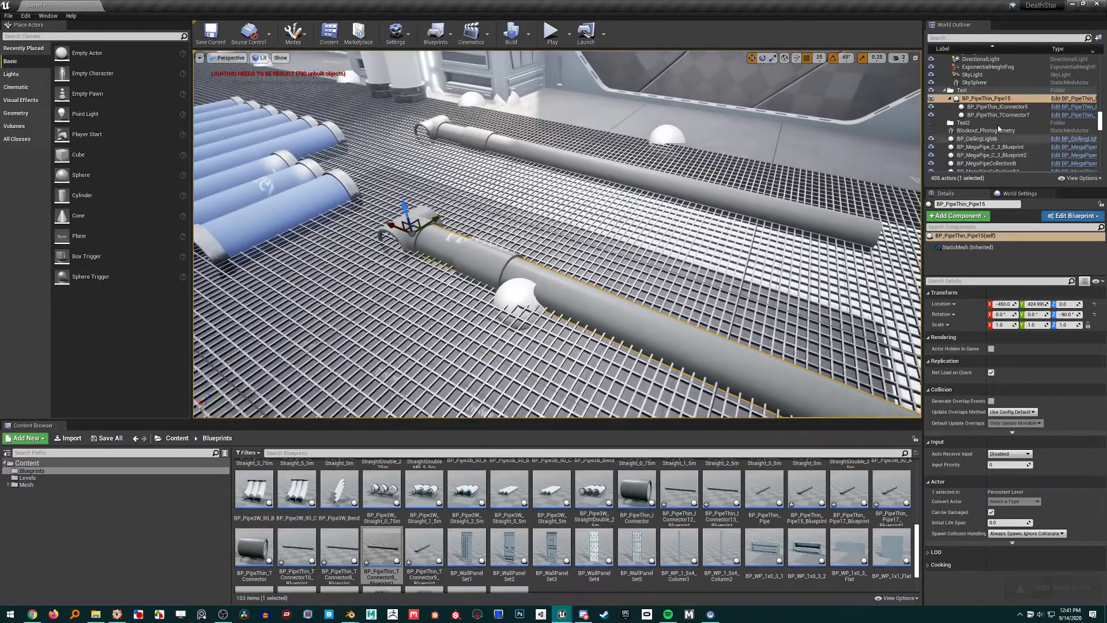
left_click(991, 116, "shift")
left_click(436, 32)
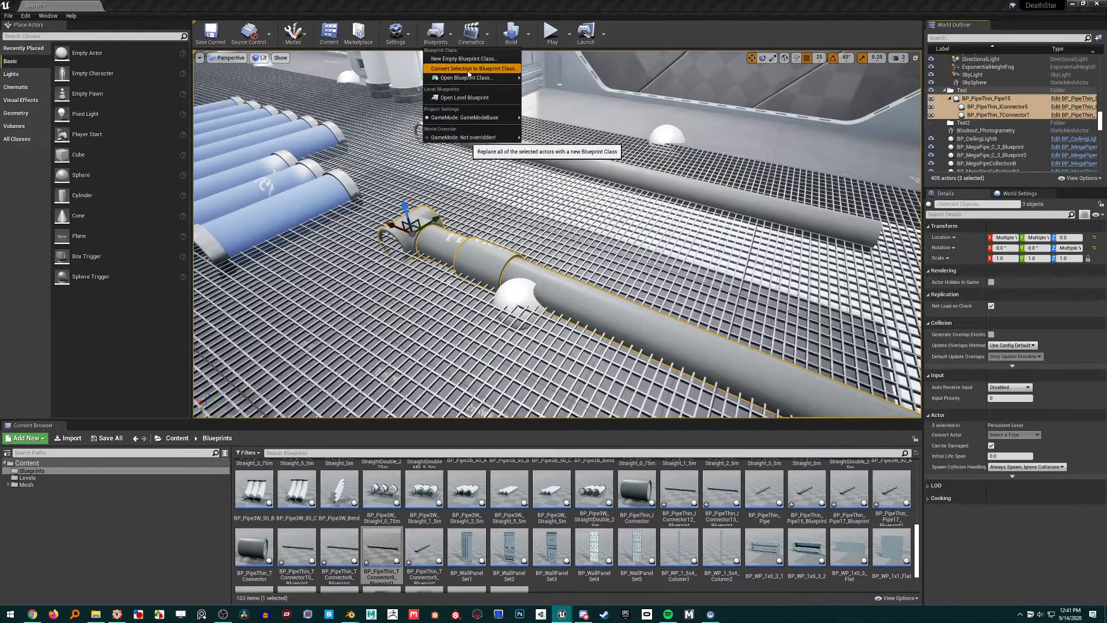
left_click(468, 68)
left_click(456, 258)
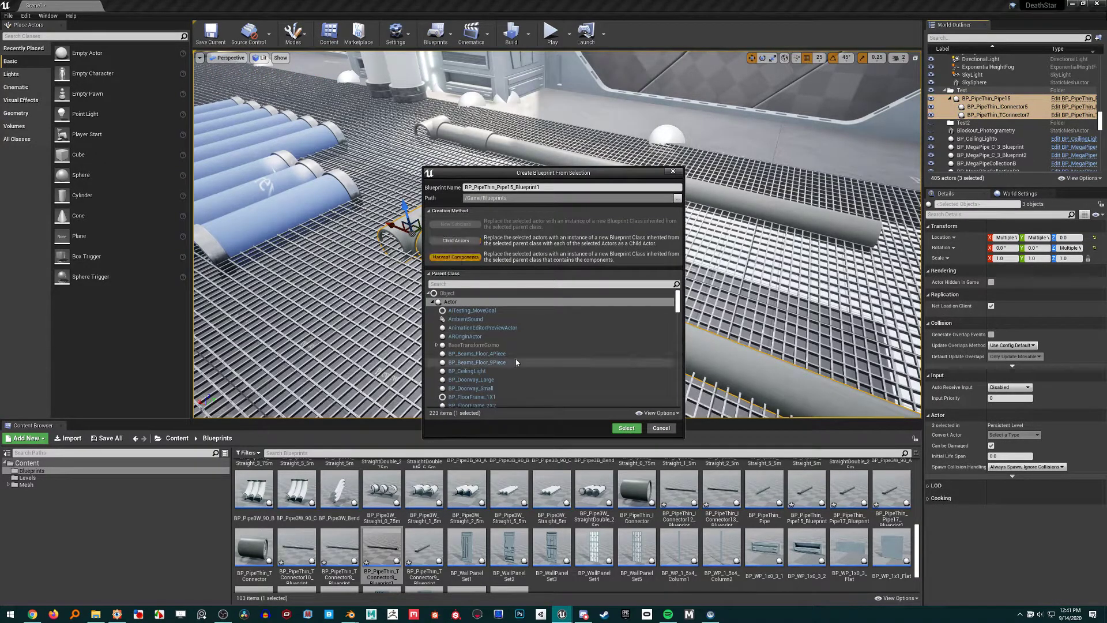
left_click(627, 429)
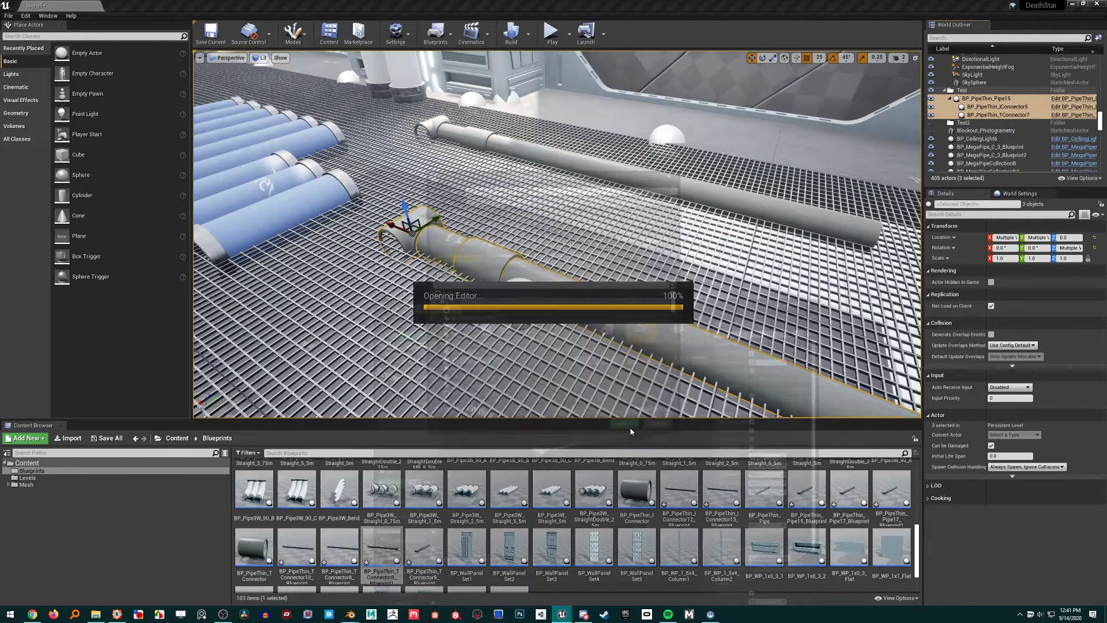
right_click_drag(638, 388, 544, 391)
left_click(825, 229)
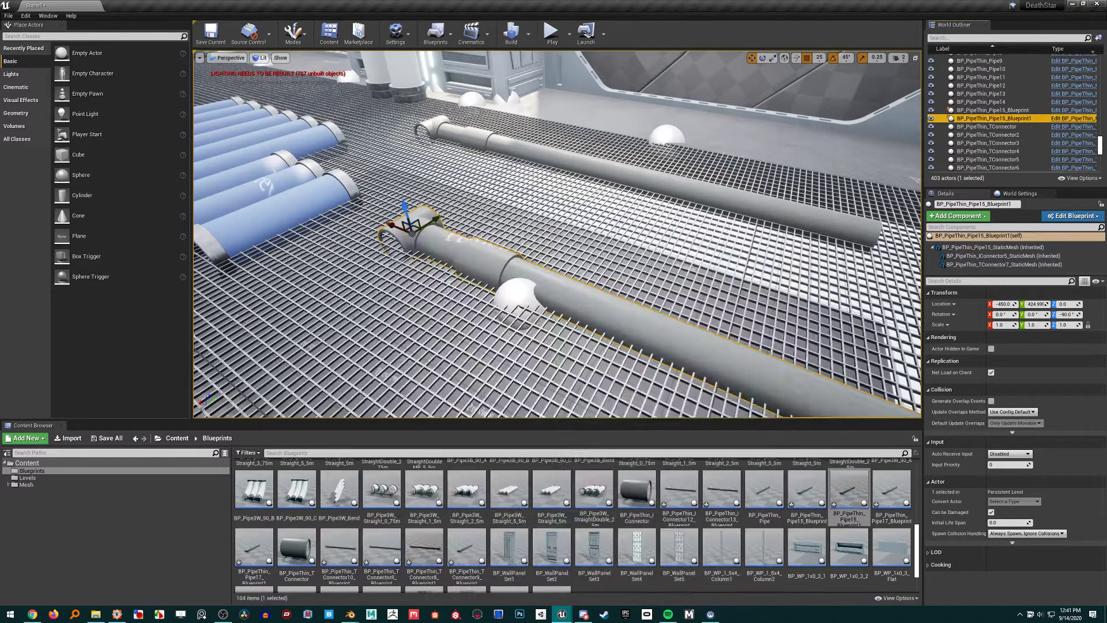
Try rotating the first run's new pipe Blueprint 90° so it stands upright and undo the rotation.
right_click_drag(577, 231, 618, 250)
key("e")
left_click_drag(363, 216, 334, 196)
right_click_drag(369, 231, 312, 172)
left_click_drag(468, 281, 469, 282, "alt")
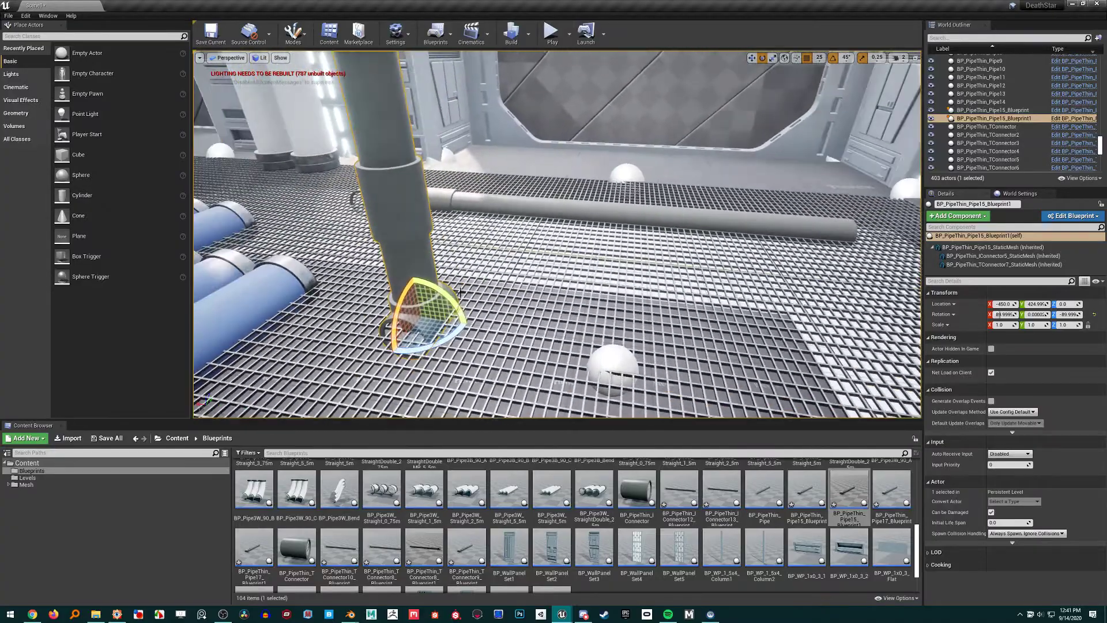
key("ctrl+z")
Examine the loose grate assembly near the red beams and the finished BP_MP_Pipe3_PartsA Blueprint around the wall pipes.
left_click(462, 204)
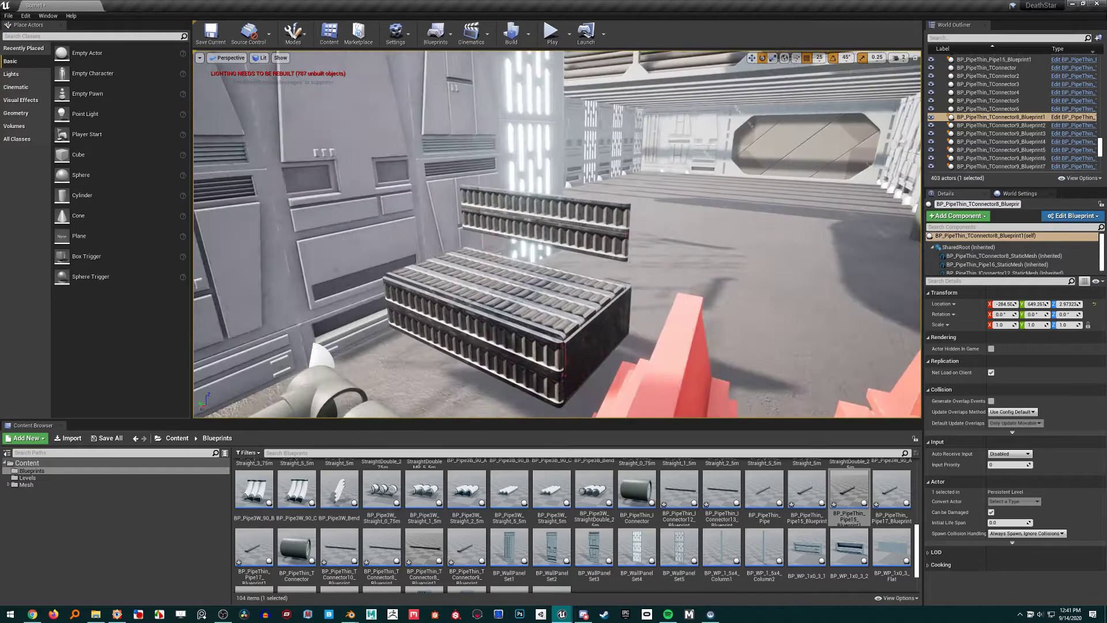
left_click(522, 294)
right_click(523, 294)
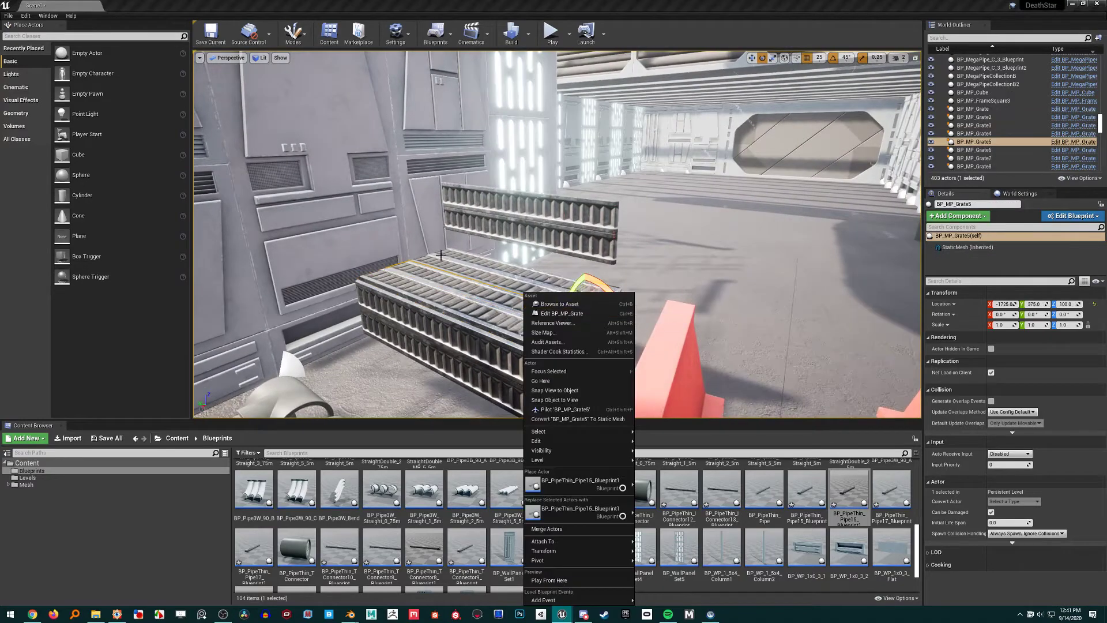
right_click_drag(441, 254, 440, 311)
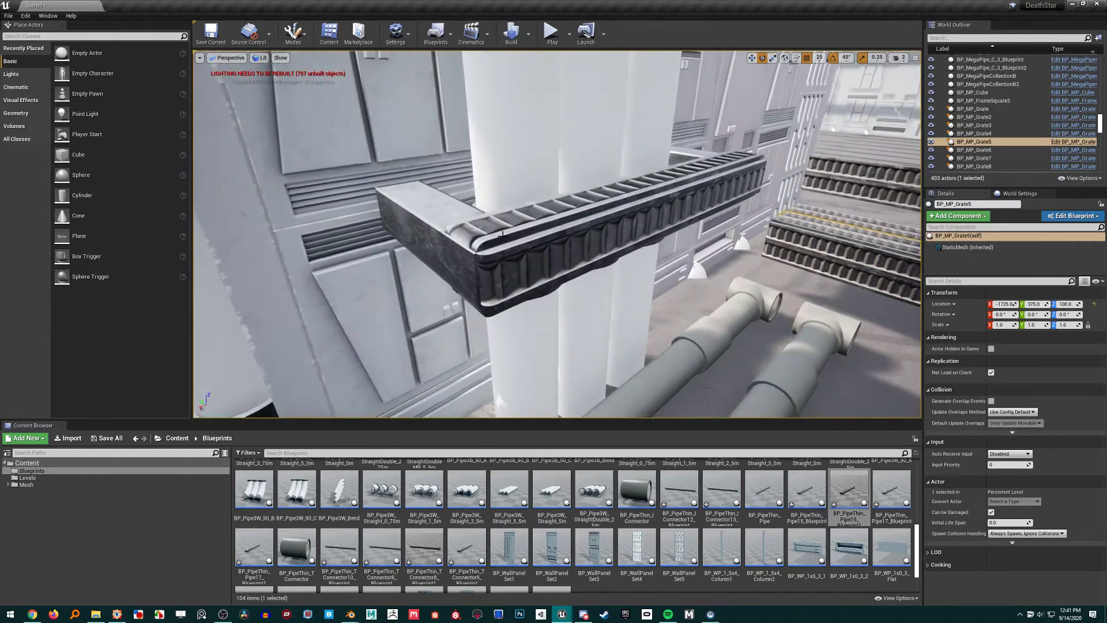
left_click(502, 235)
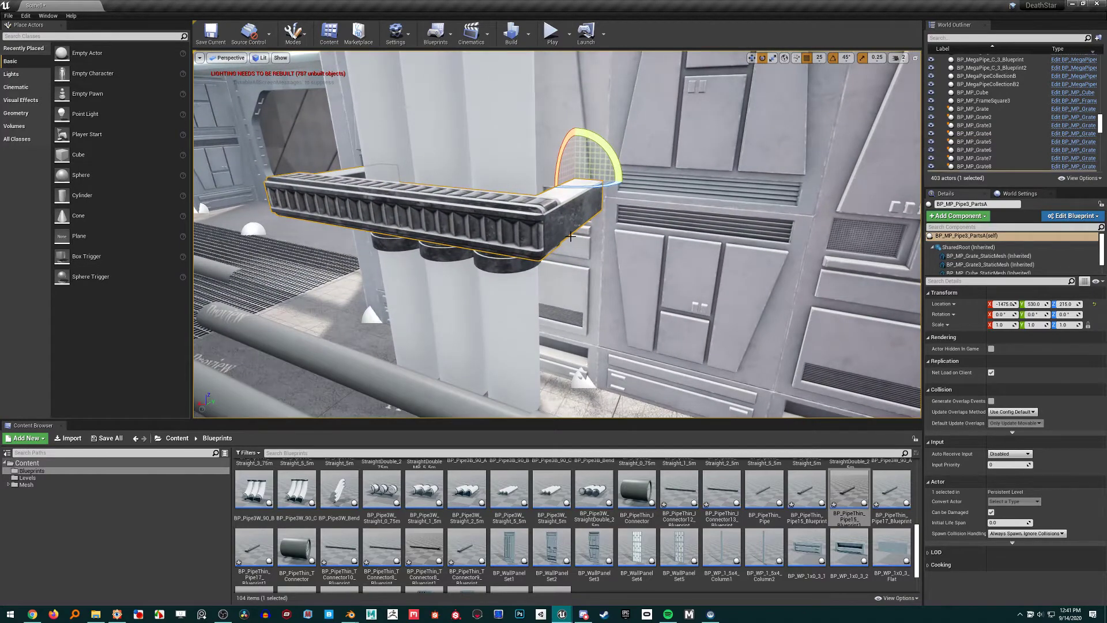
mouse_move(570, 236)
right_mouse_down()
mouse_move(554, 237)
mouse_move(573, 248)
mouse_move(525, 237)
mouse_move(565, 248)
right_mouse_up()
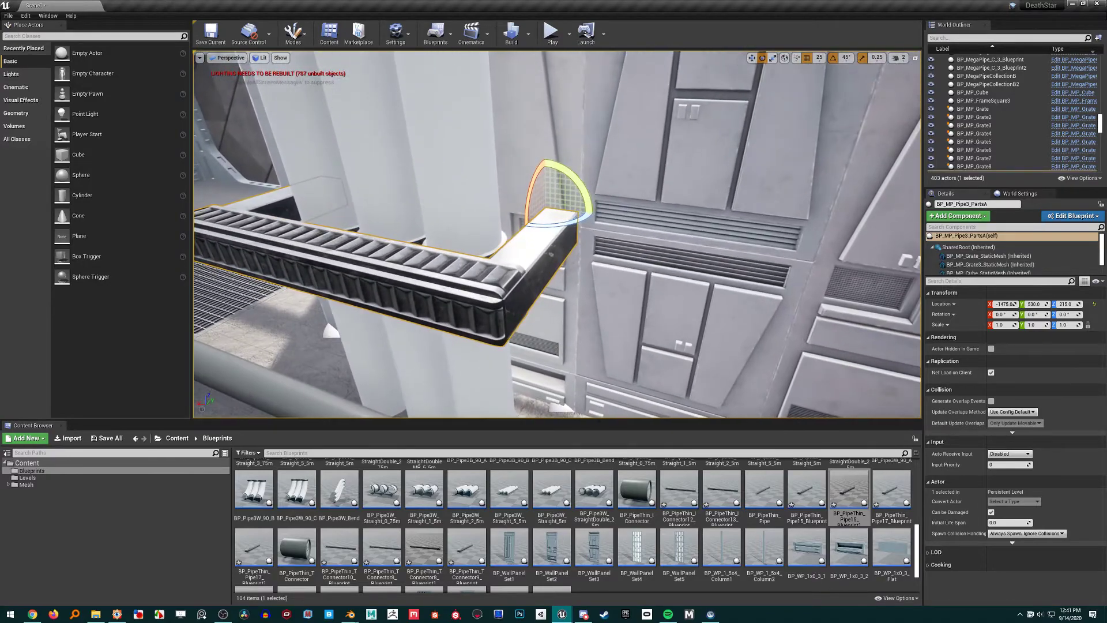
left_click_drag(497, 214, 555, 261, "alt")
right_click_drag(555, 262, 649, 274)
Convert the eight grate pieces and the cube of the loose assembly near the red beams into one Blueprint class using Harvest Components.
left_click(516, 305)
right_click_drag(516, 305, 516, 323)
right_click_drag(516, 231, 513, 213)
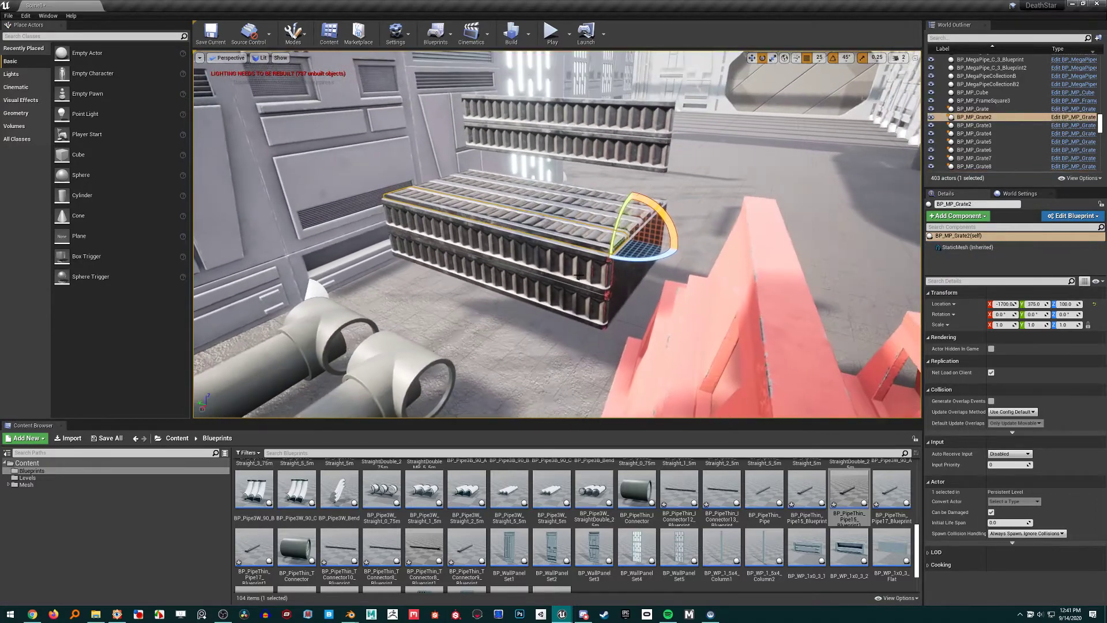
left_click(553, 261)
left_click(576, 297, "ctrl")
left_click(580, 235, "ctrl")
left_click(602, 222, "ctrl")
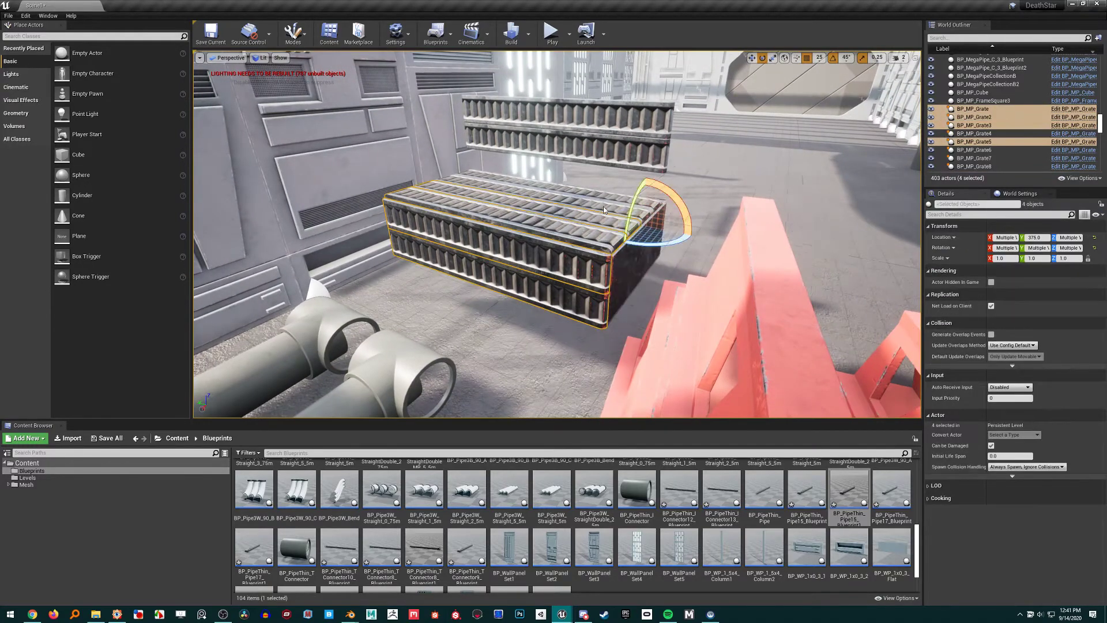
left_click(606, 210, "ctrl")
left_click(611, 201, "ctrl")
left_click(626, 262, "ctrl")
left_click(628, 154, "ctrl")
left_click(603, 211, "ctrl")
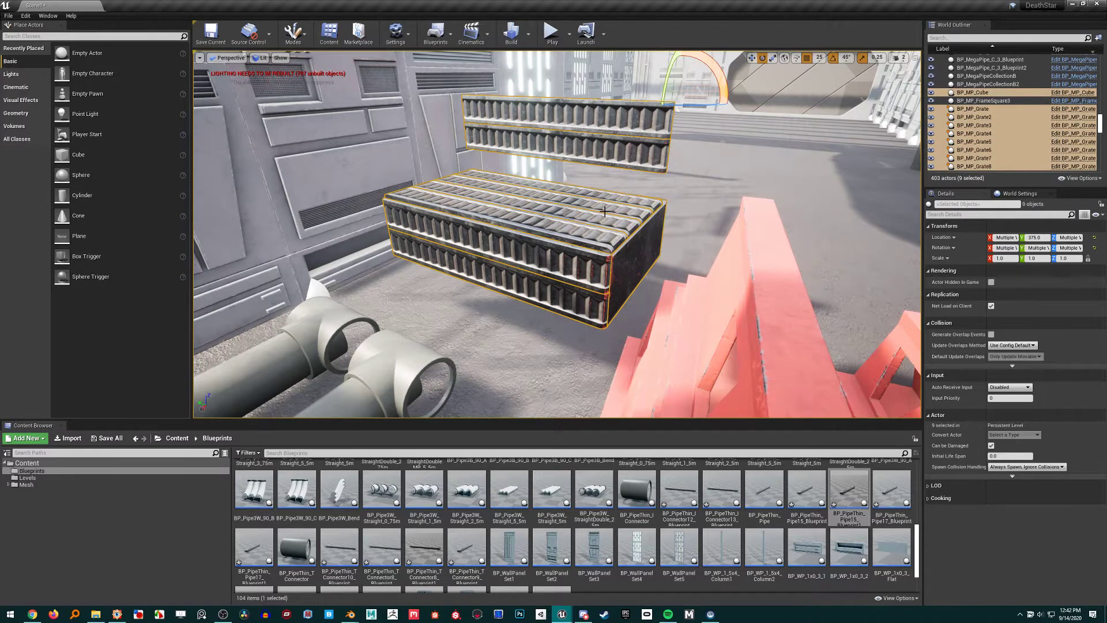
right_click_drag(652, 199, 628, 200)
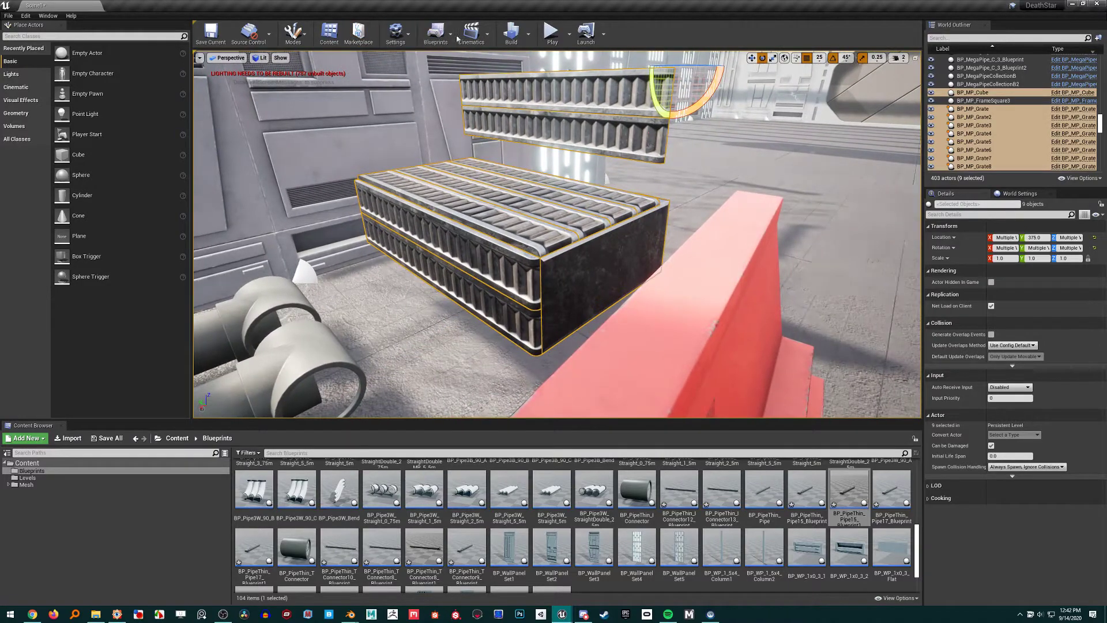
left_click(429, 37)
left_click(473, 71)
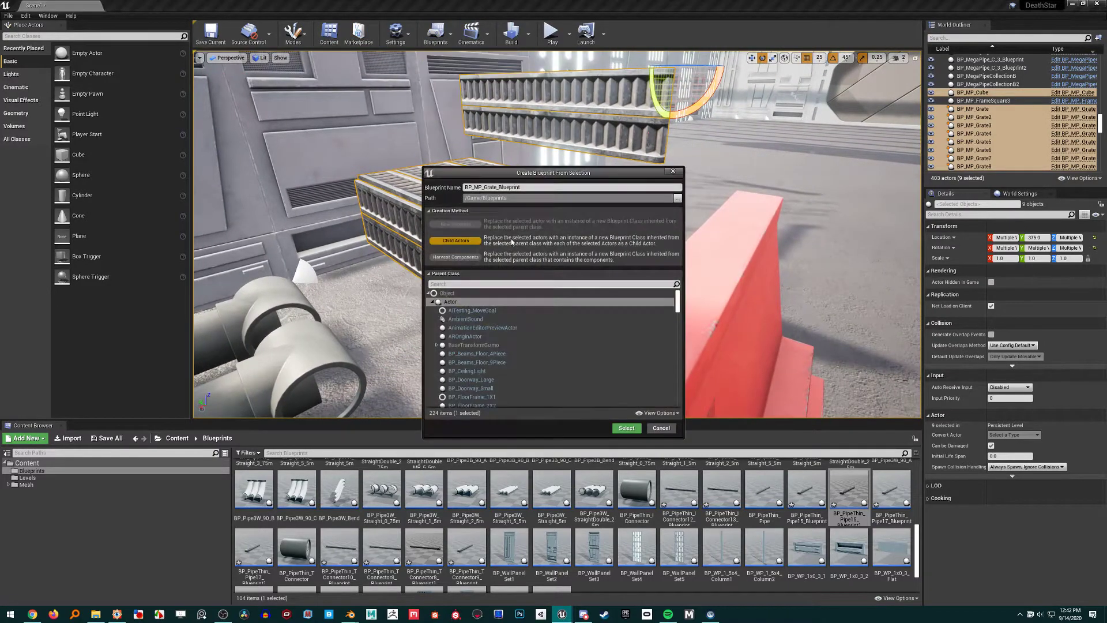
left_click(456, 257)
left_click(626, 428)
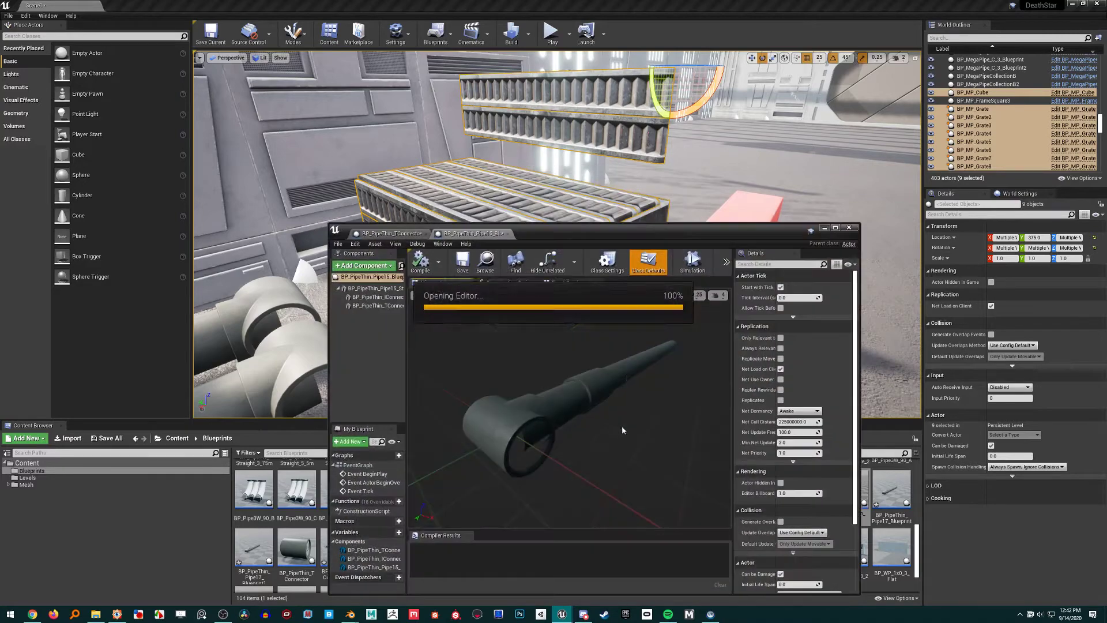
Compare the converted grate assembly in the level with its BP_MP_Grate_Blueprint model and inspect where its pivot sits.
key("w")
right_click_drag(616, 383, 479, 393)
key("d")
key("s")
key("w")
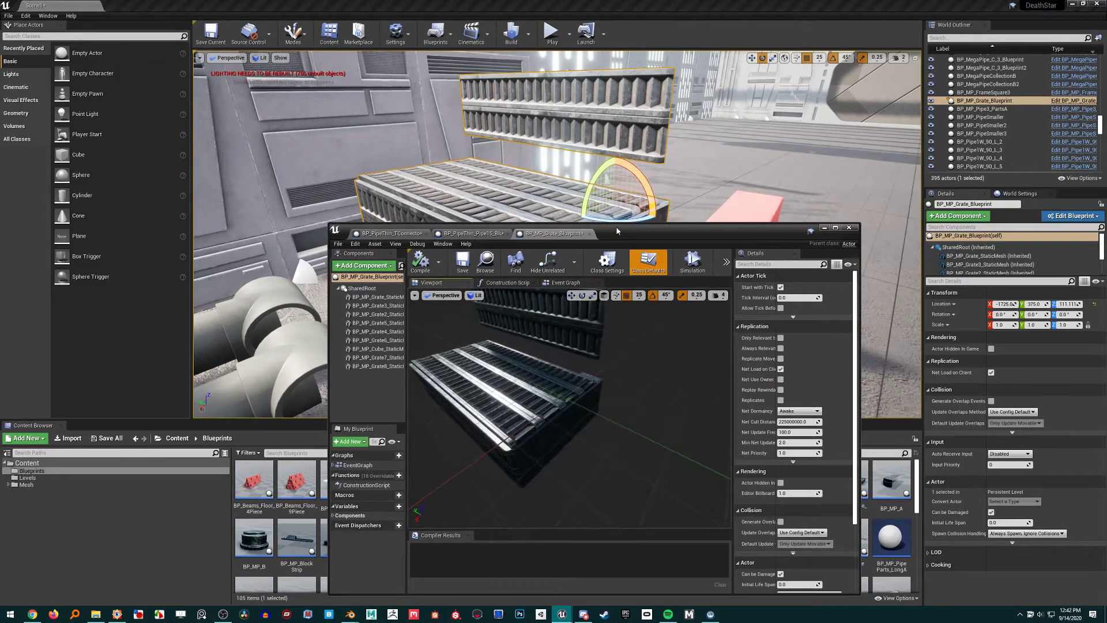
left_click_drag(616, 230, 595, 355)
key("a")
mouse_move(583, 342)
right_mouse_down()
mouse_move(634, 339)
mouse_move(600, 341)
mouse_move(588, 235)
mouse_move(602, 339)
right_mouse_up()
key("d")
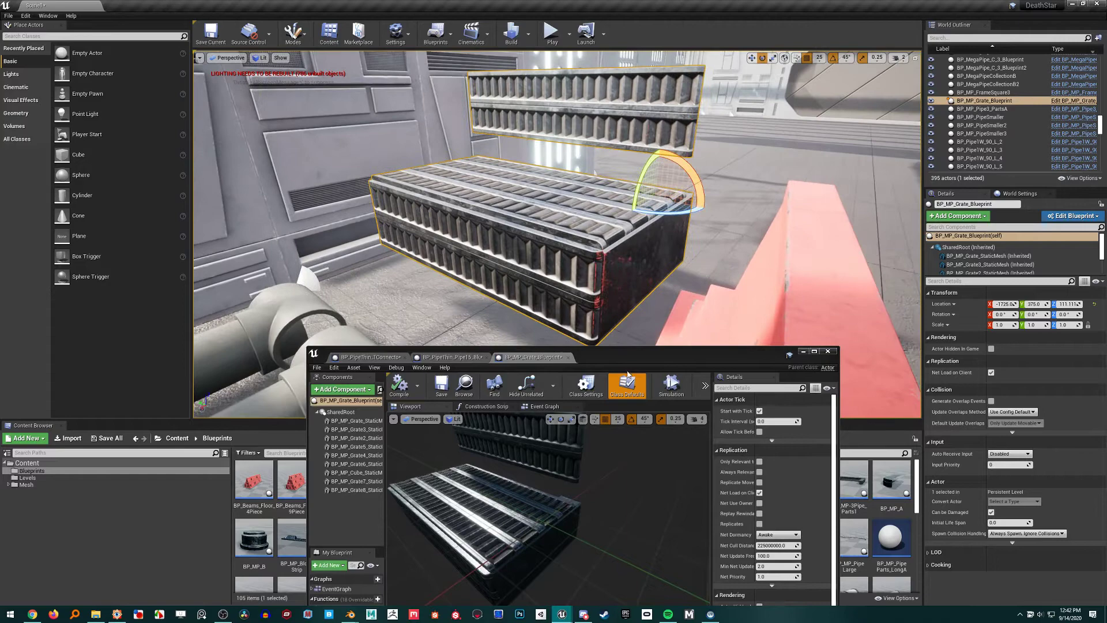
left_click_drag(640, 352, 650, 158)
left_click_drag(622, 269, 553, 263, "alt")
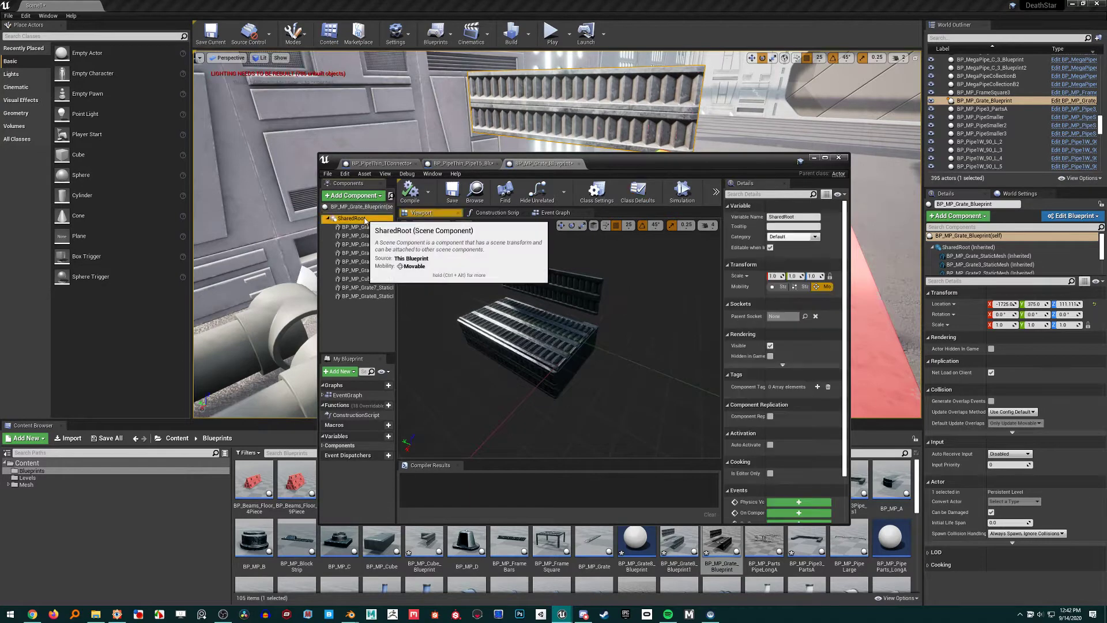
Add an Arrow component to BP_MP_Grate_Blueprint.
left_click(378, 337)
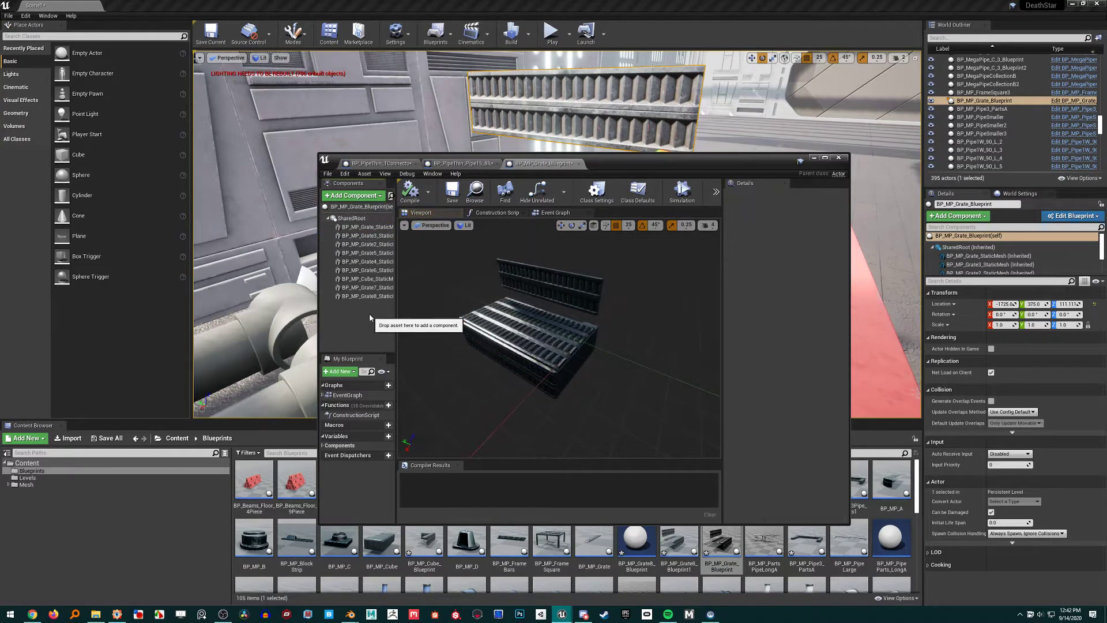
left_click(374, 196)
type("arrow")
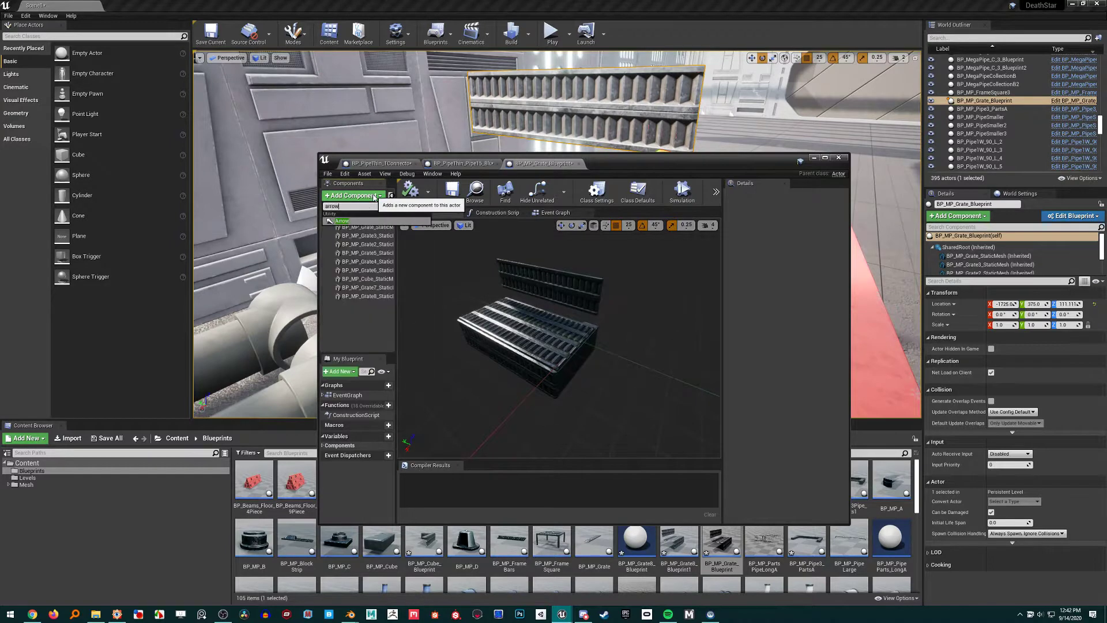
key("Return")
left_click(586, 379)
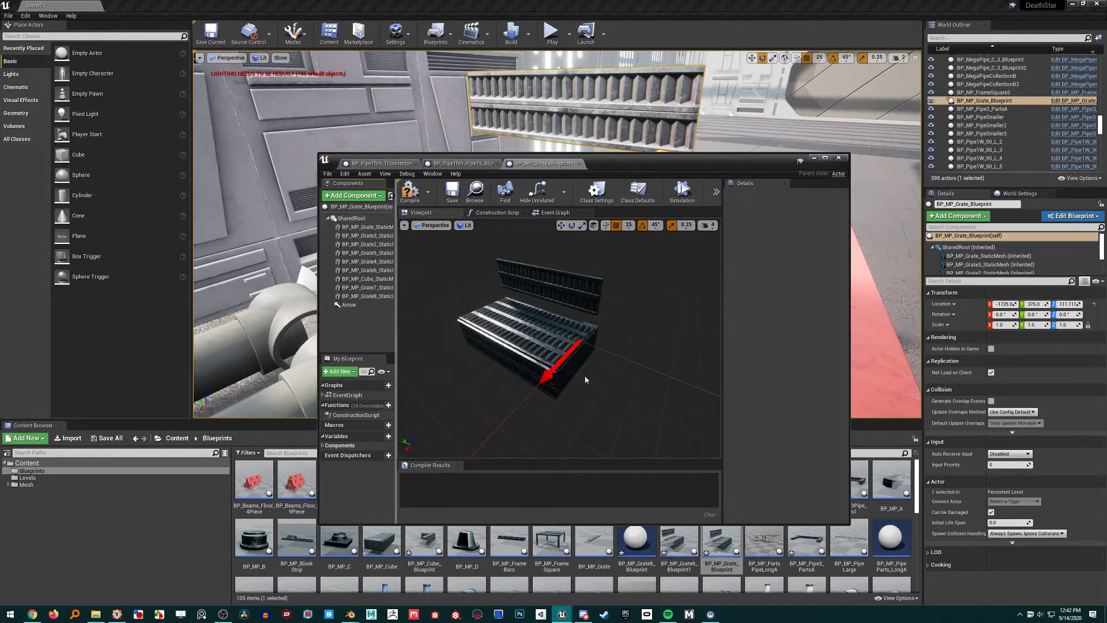
Try making the Arrow component the scene root in place of SharedRoot and undo the change.
left_click(350, 305)
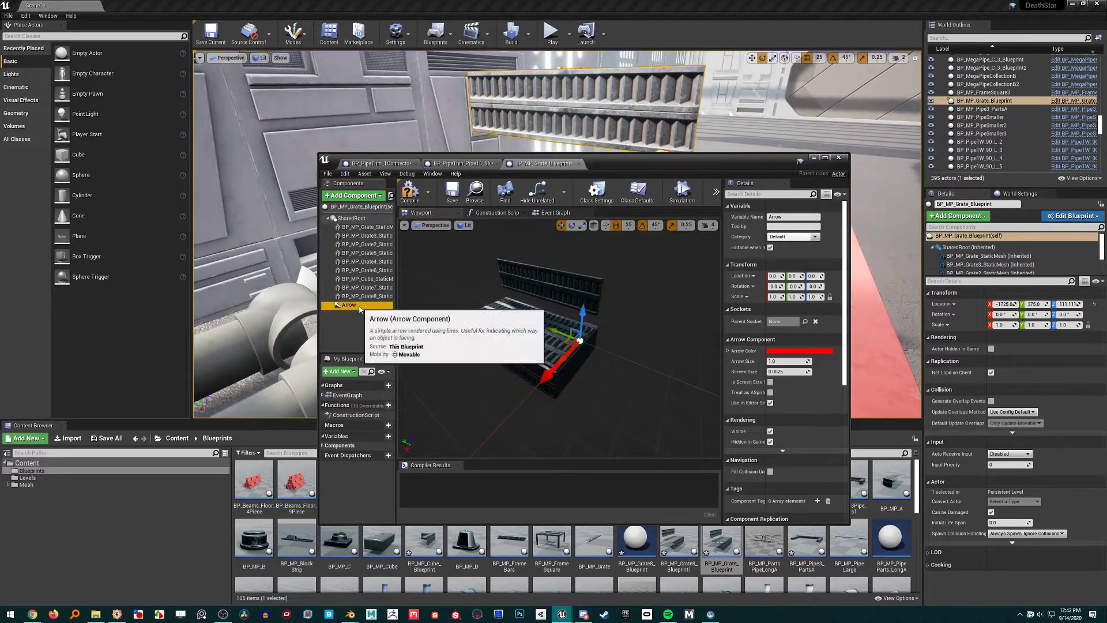
left_click_drag(349, 305, 358, 221)
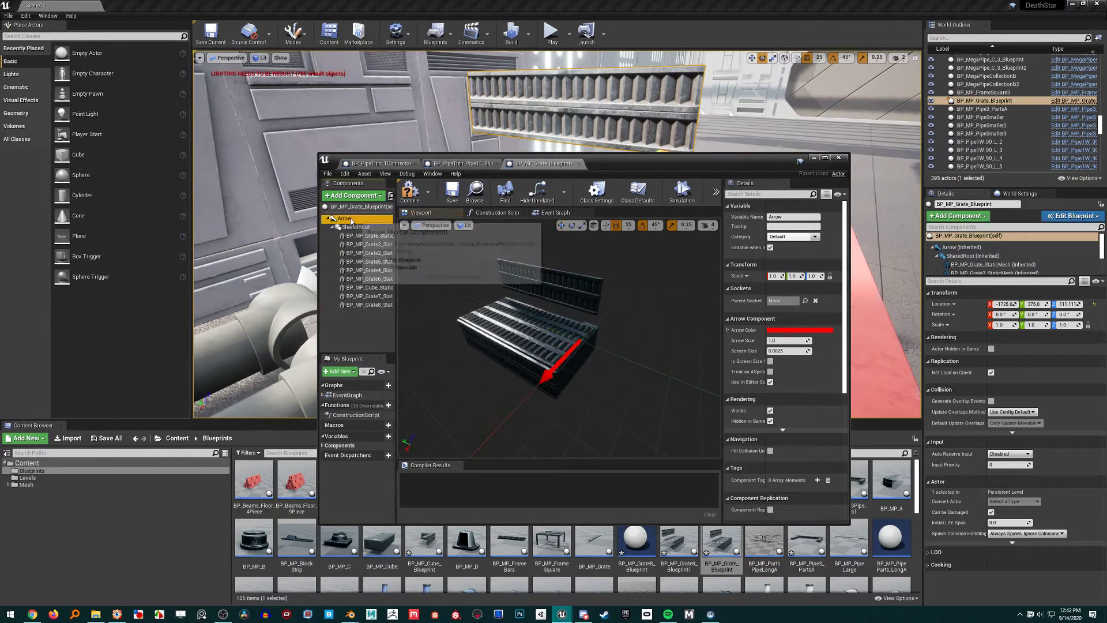
key("ctrl+z")
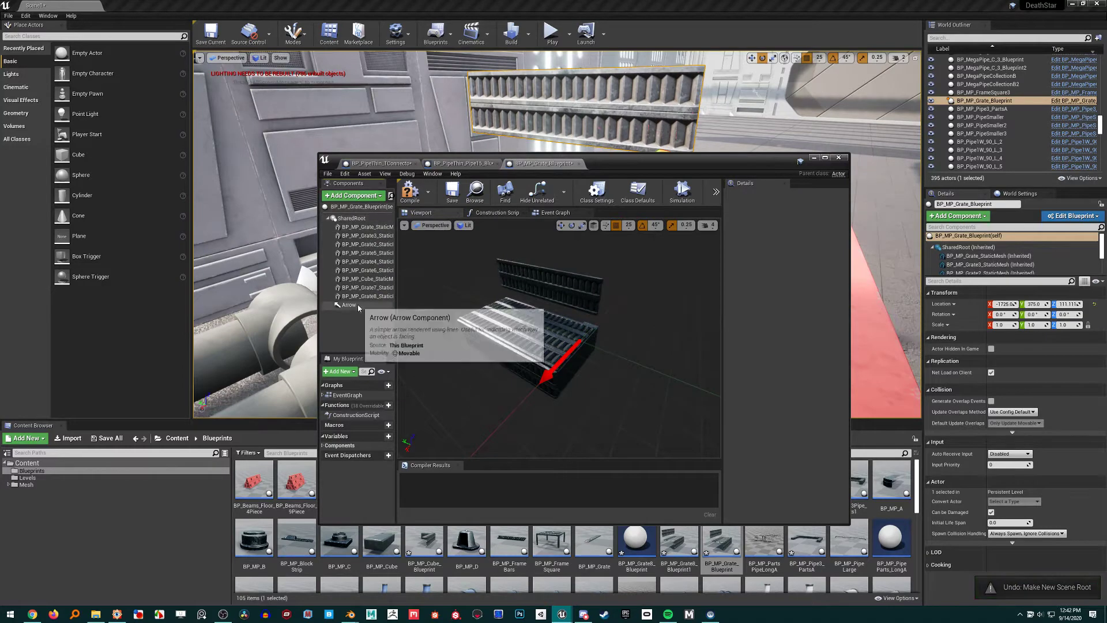
Reattach the Arrow component directly to SharedRoot instead of under the BP_MP_Grate8 mesh.
left_click(353, 305)
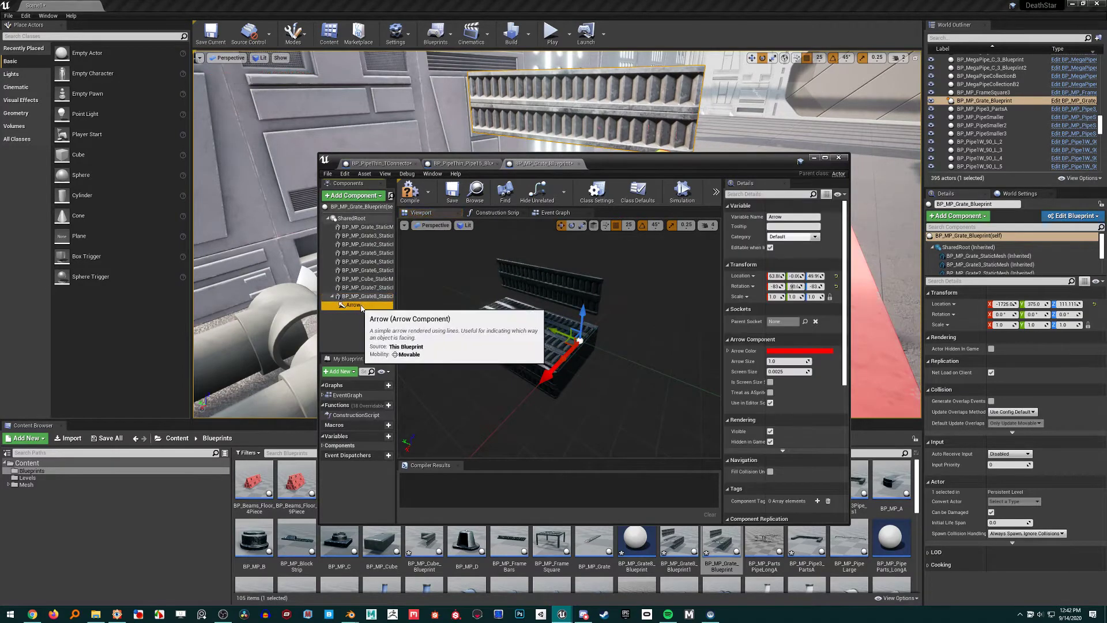
left_click_drag(355, 306, 353, 220)
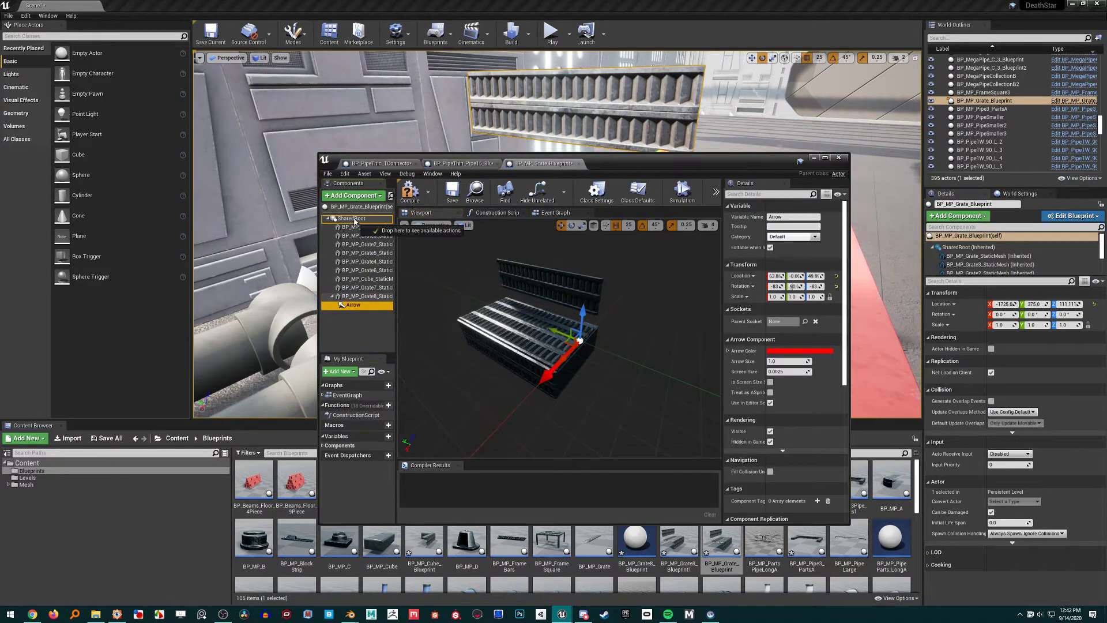
left_click(364, 321)
left_click(354, 305)
left_click_drag(354, 305, 351, 222)
left_click(356, 326)
left_click_drag(354, 306, 344, 210)
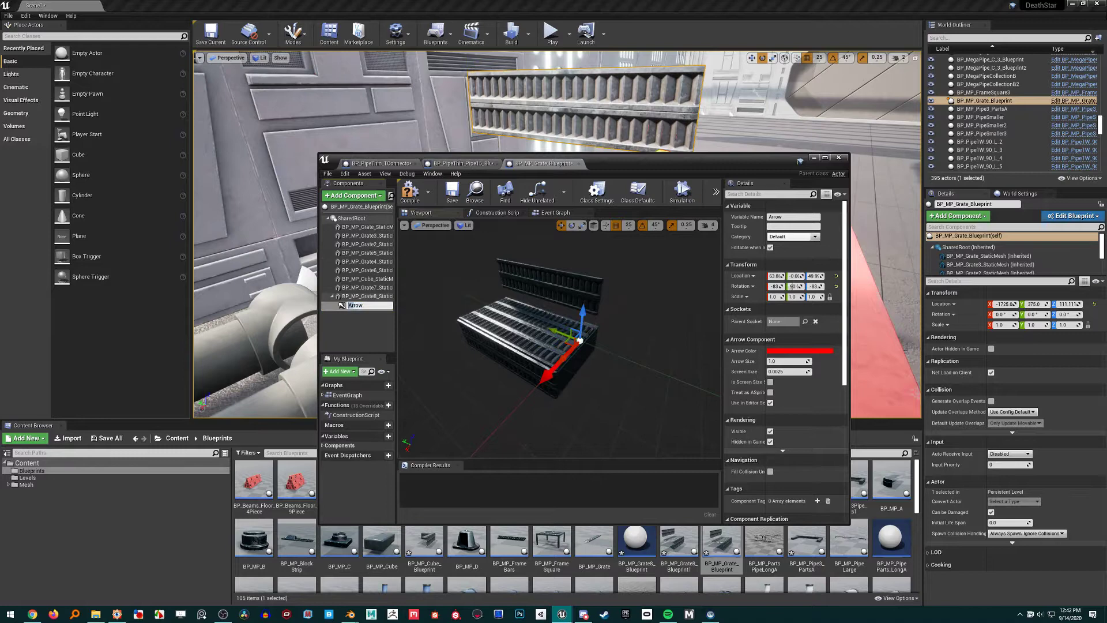
left_click(334, 304)
left_click_drag(343, 307, 341, 300)
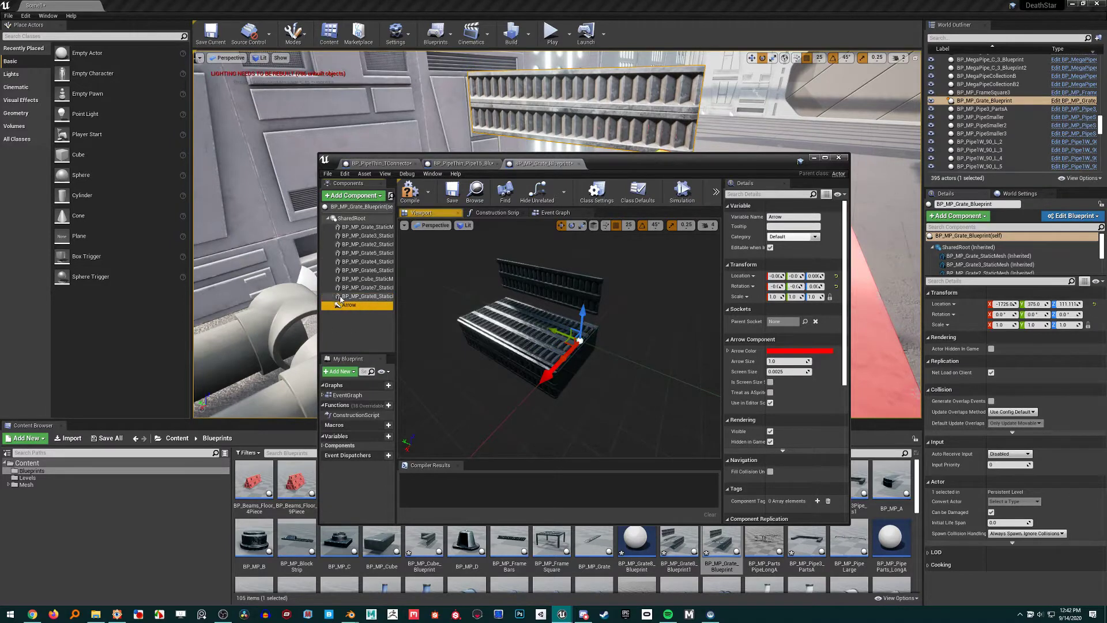
left_click(371, 341)
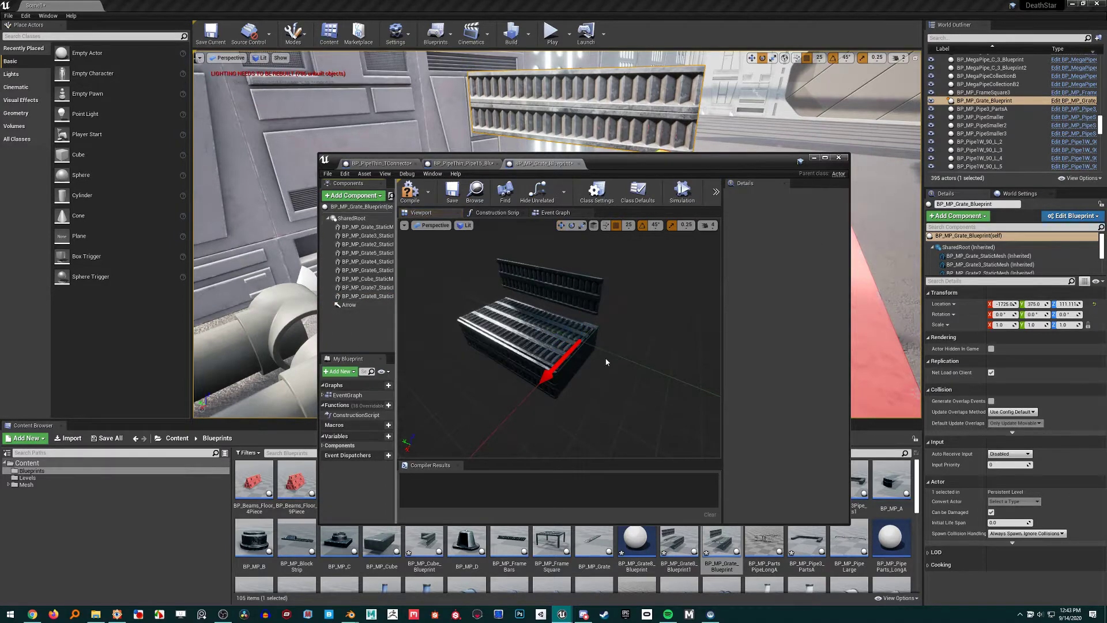
Copy the location of the BP_MP_Grate_StaticMesh component at the front corner of the grate block.
scroll(606, 363, "up", 2)
right_click_drag(606, 364, 527, 314)
left_click(602, 359)
left_click(575, 357)
left_click(523, 375)
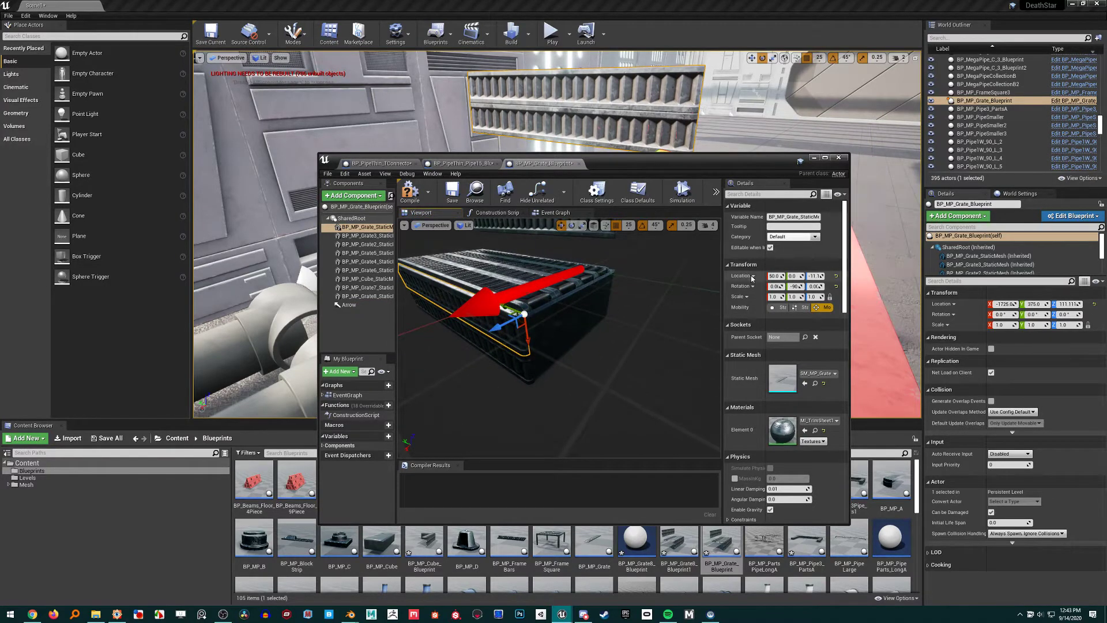
mouse_move(634, 306)
right_mouse_down()
mouse_move(618, 305)
mouse_move(630, 305)
right_mouse_up()
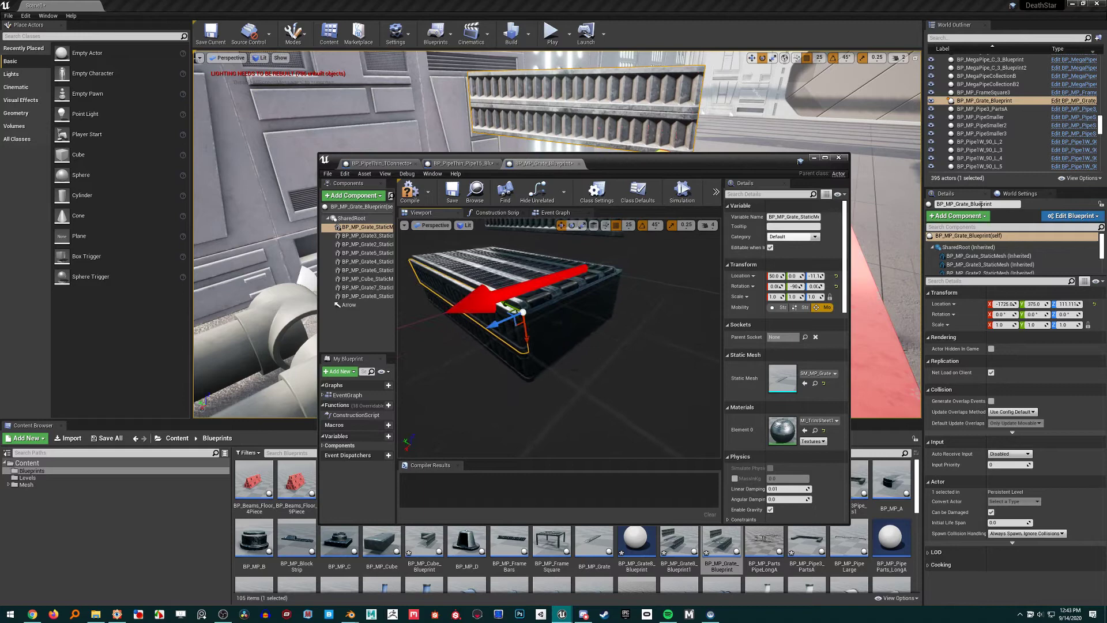
right_click_drag(526, 333, 553, 325)
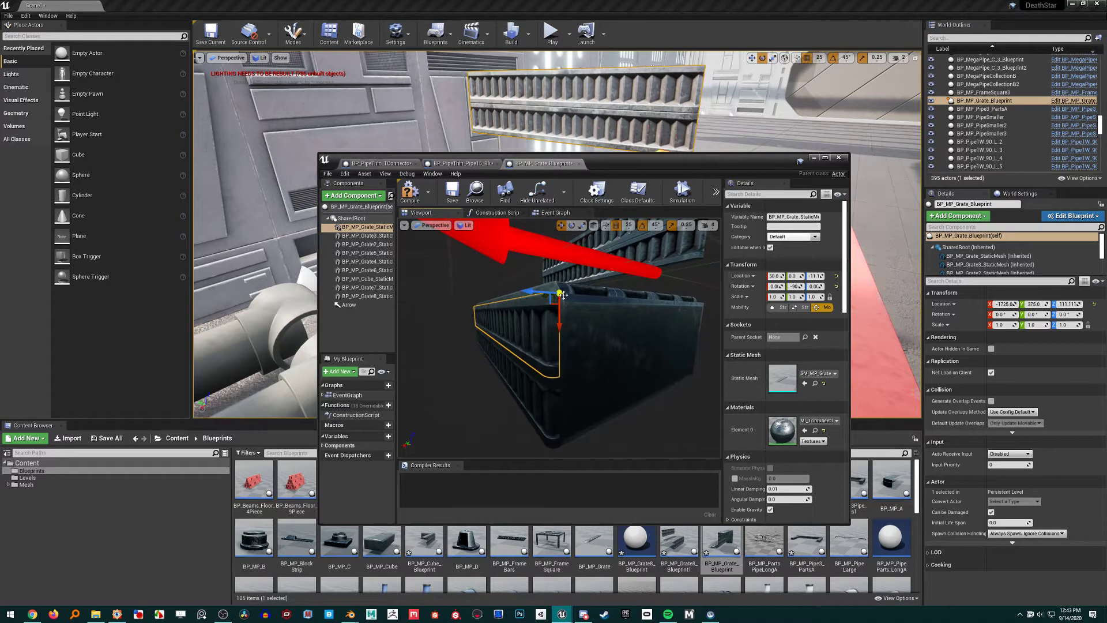
right_click(748, 278)
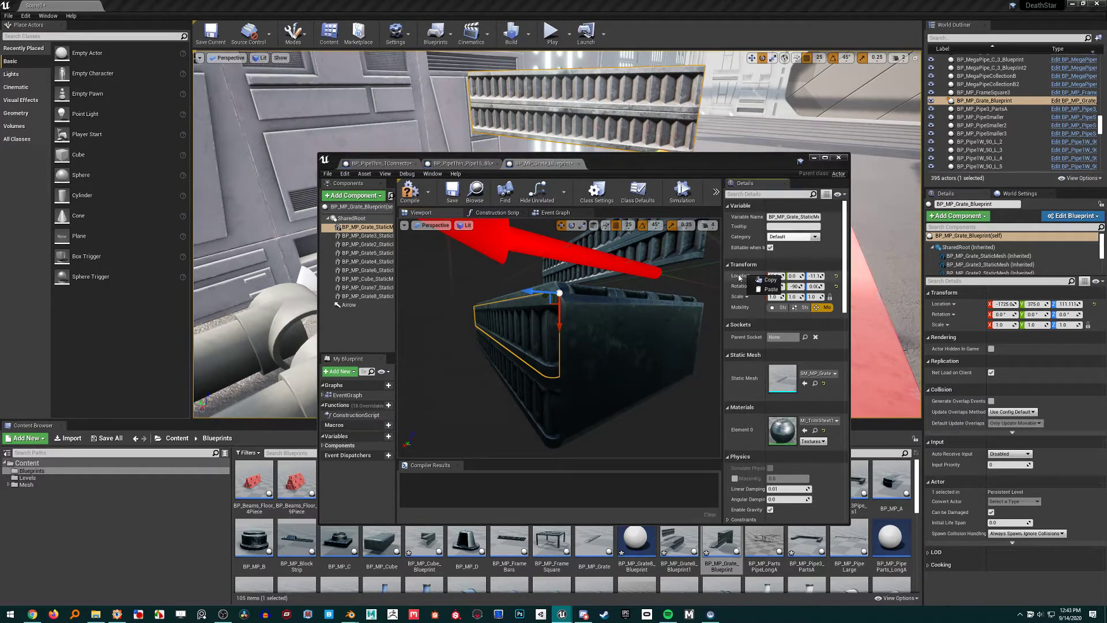
left_click(769, 280)
Paste the copied grate location onto the Arrow component so it sits at the block's front corner.
left_click(349, 306)
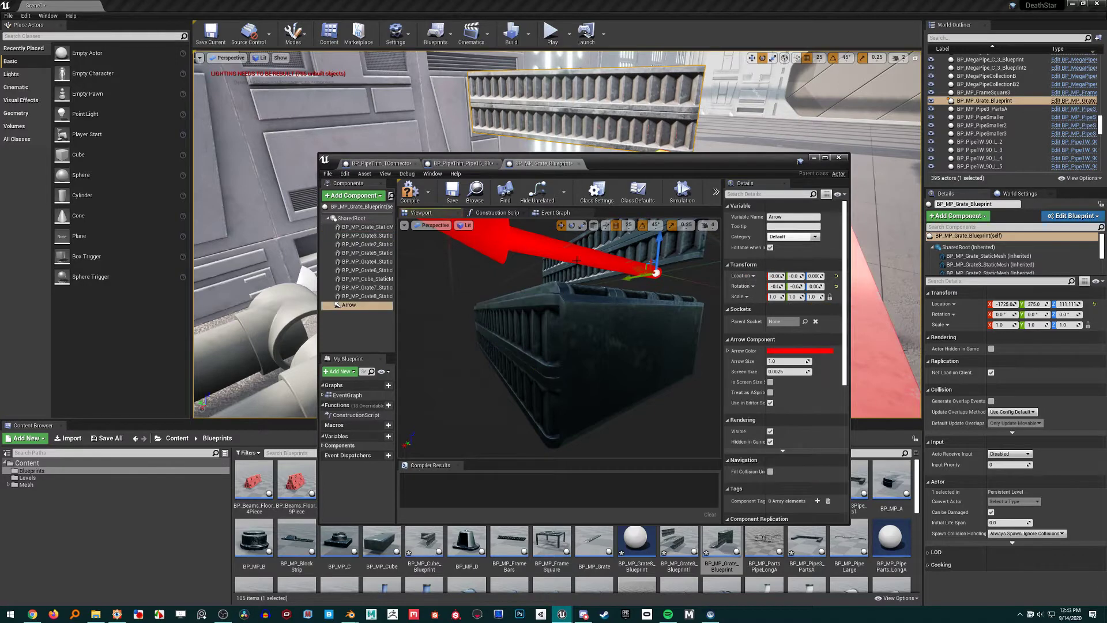
right_click_drag(548, 334, 552, 349)
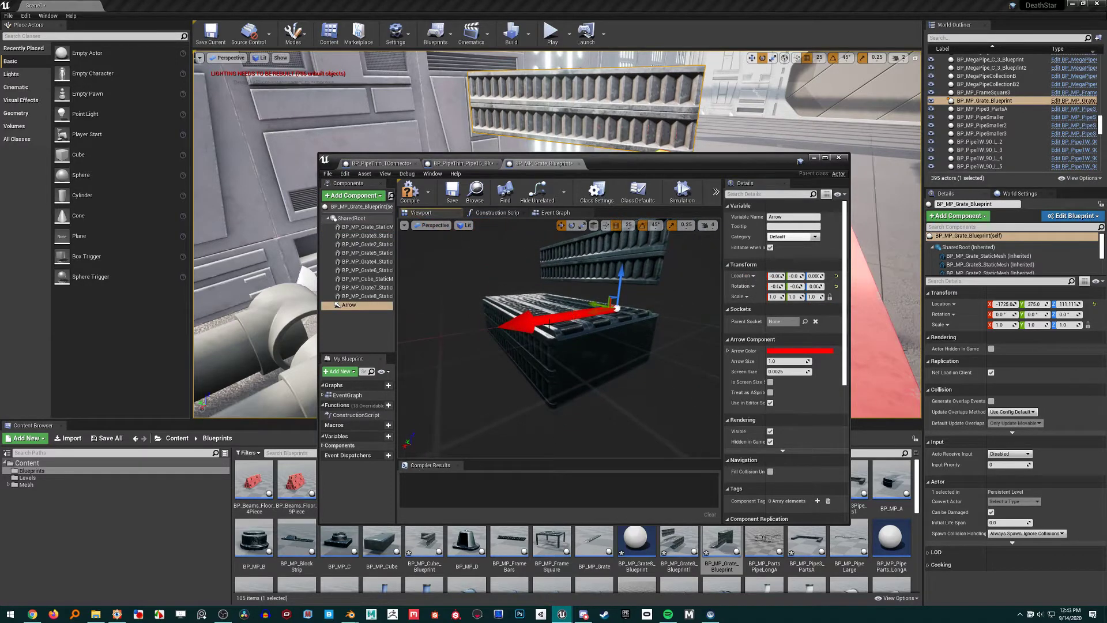
right_click(746, 280)
left_click(753, 291)
mouse_move(646, 323)
right_mouse_down()
mouse_move(633, 324)
mouse_move(643, 329)
right_mouse_up()
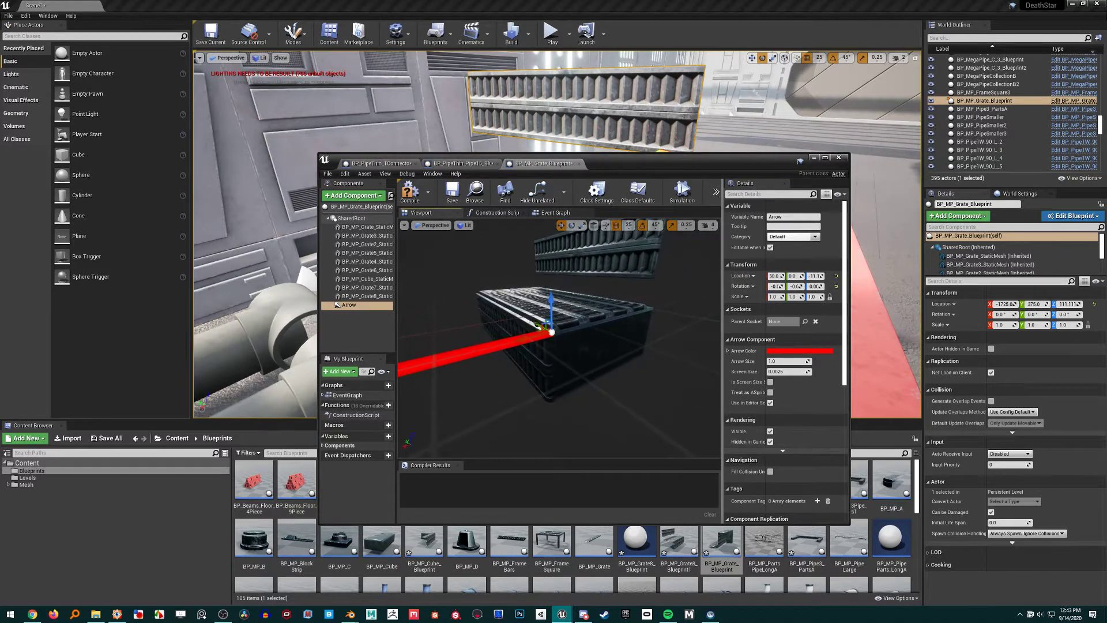
Attach all eight grate meshes and the cube mesh to the Arrow component.
left_click(353, 296)
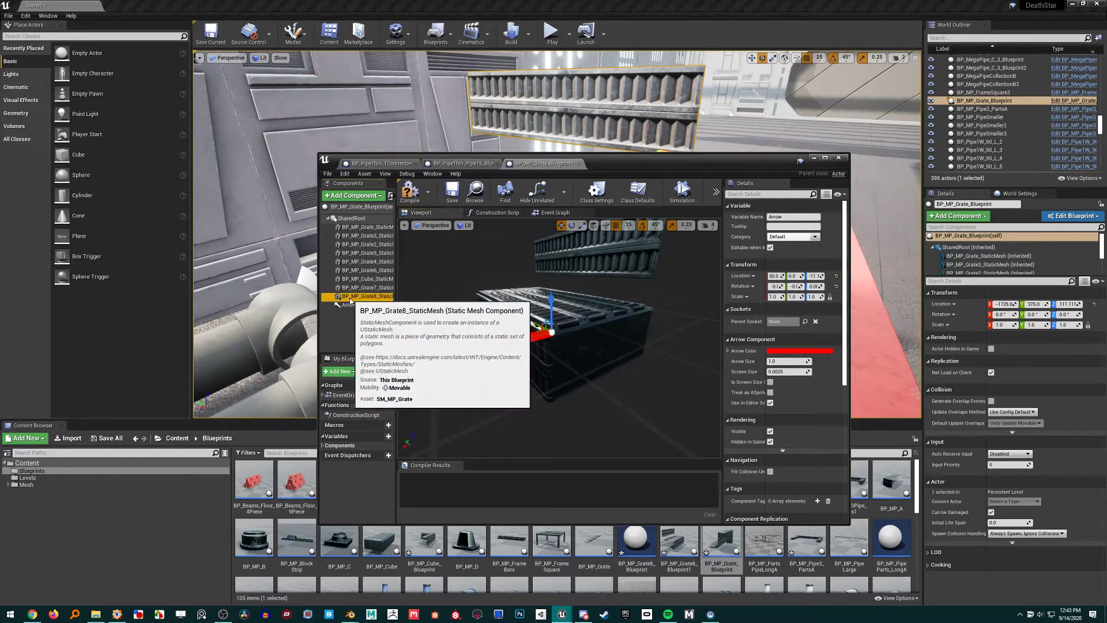
left_click(361, 229, "shift")
left_click_drag(361, 232, 356, 307)
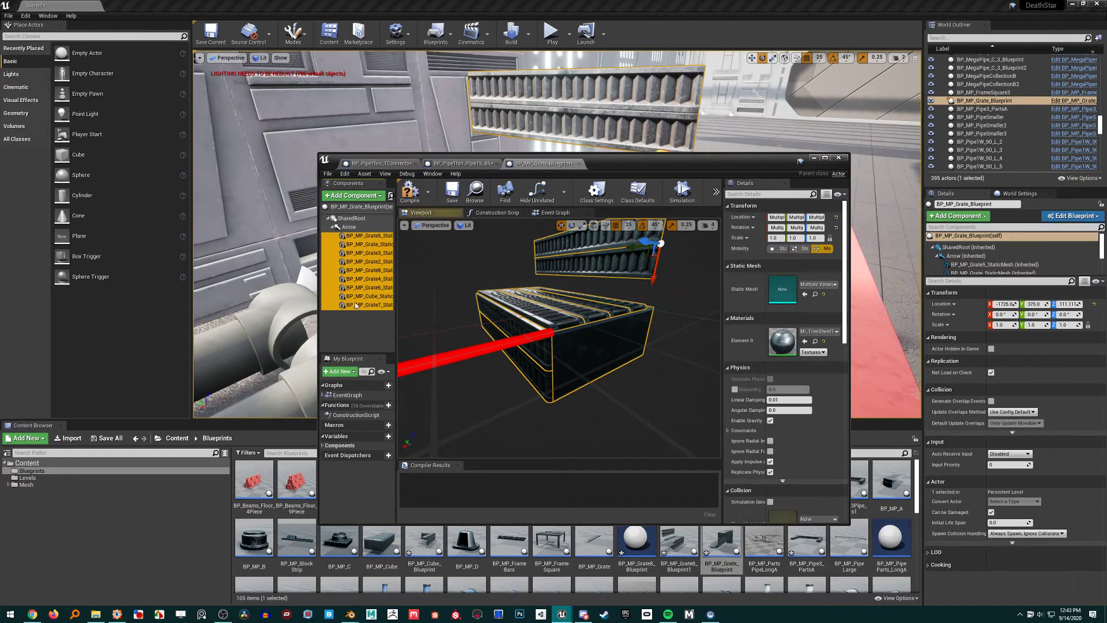
Reset the Arrow component's location to its default so the attached meshes shift with it.
left_click(349, 227)
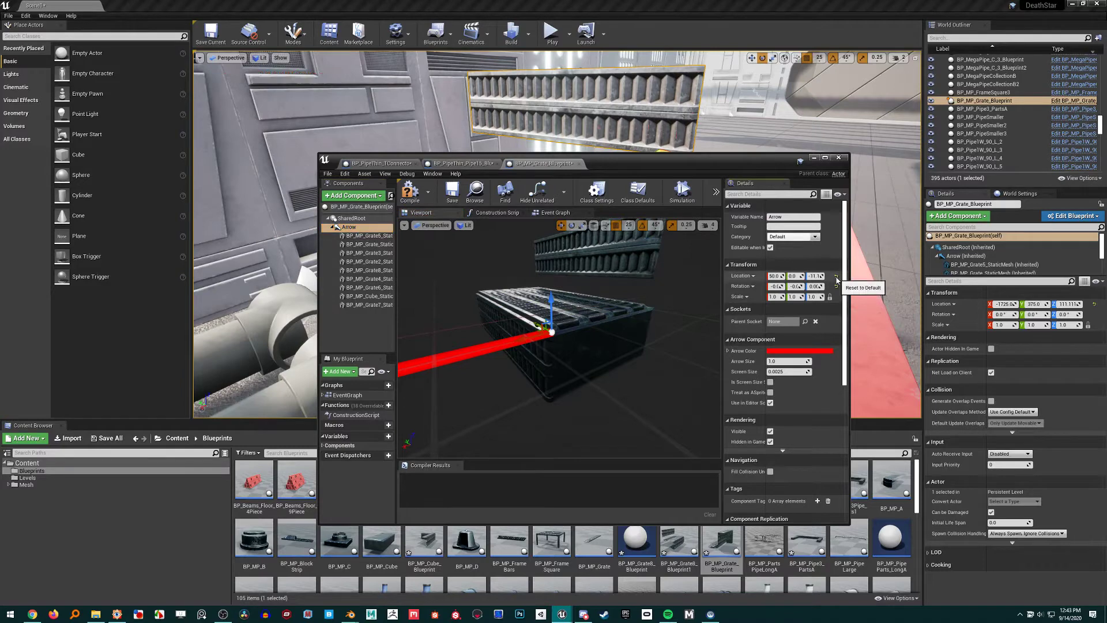
left_click(836, 278)
right_click_drag(560, 337, 536, 337)
key("s")
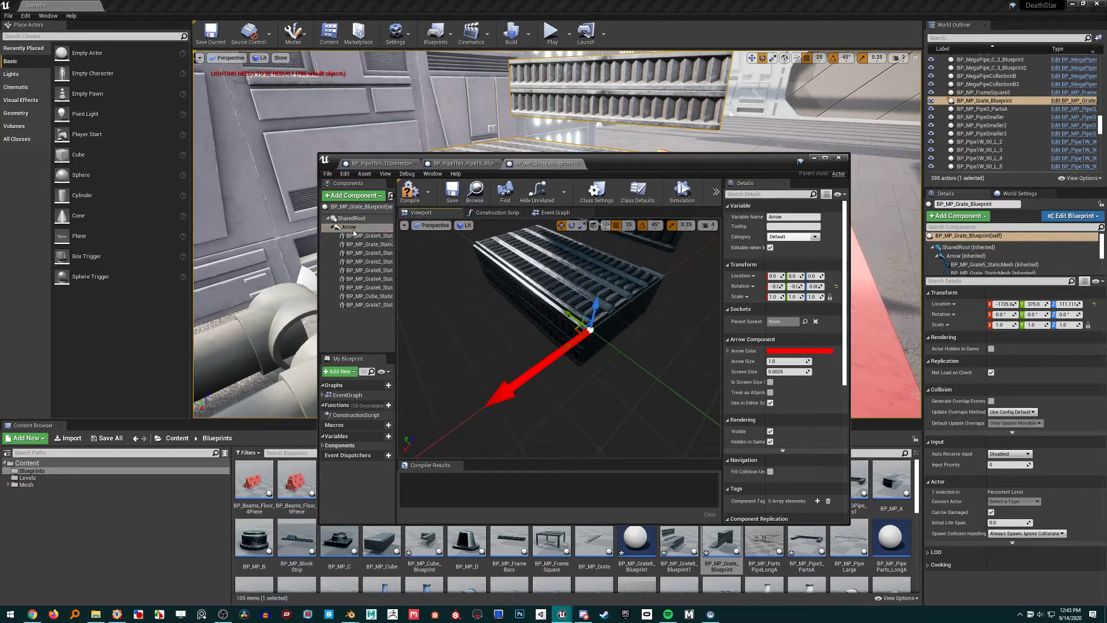
Move all the grate and cube meshes back under SharedRoot and delete the Arrow component.
left_click(364, 236)
left_click(363, 304, "shift")
mouse_move(362, 239)
left_mouse_down()
mouse_move(375, 229)
mouse_move(366, 222)
left_mouse_up()
left_click(358, 228)
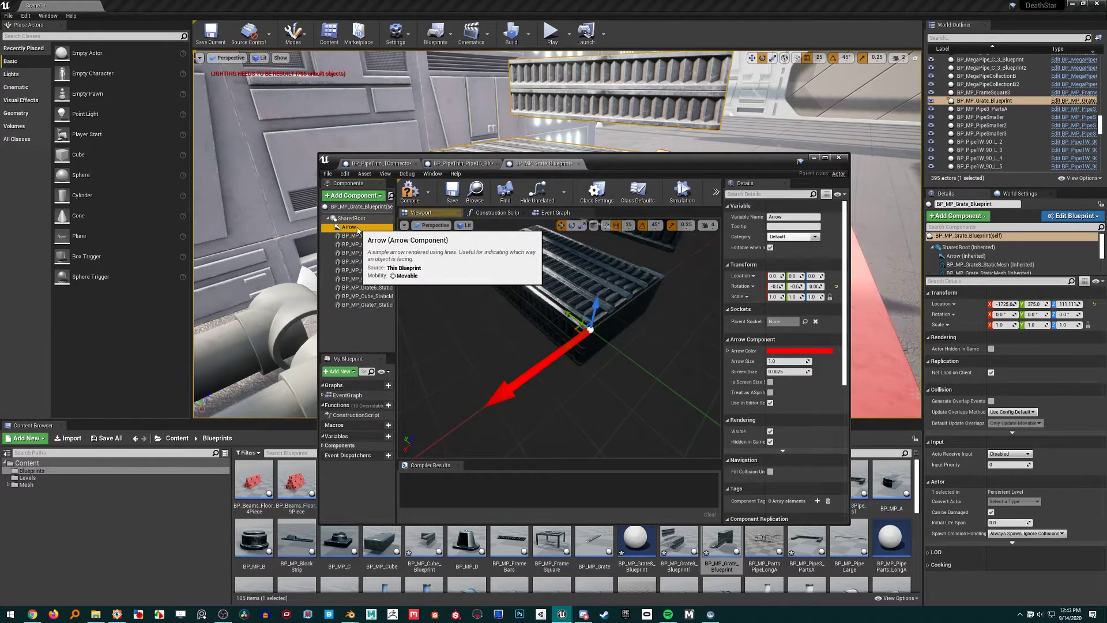
key("Delete")
Compile BP_MP_Grate_Blueprint and minimise its editor.
right_click_drag(519, 341, 536, 323)
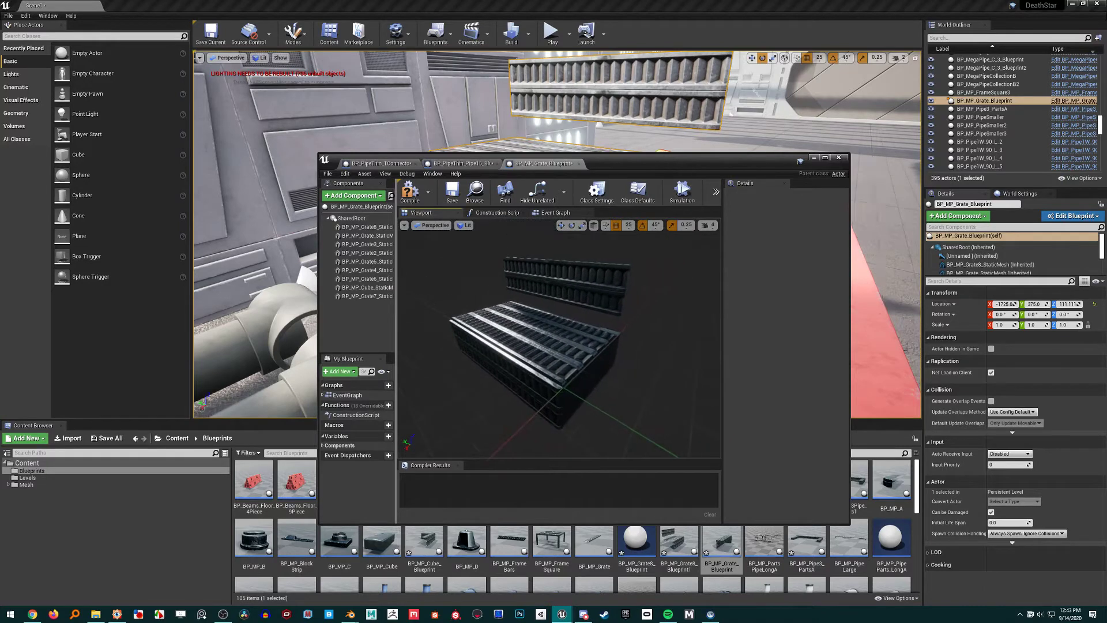
left_click_drag(488, 346, 461, 344)
left_click(410, 192)
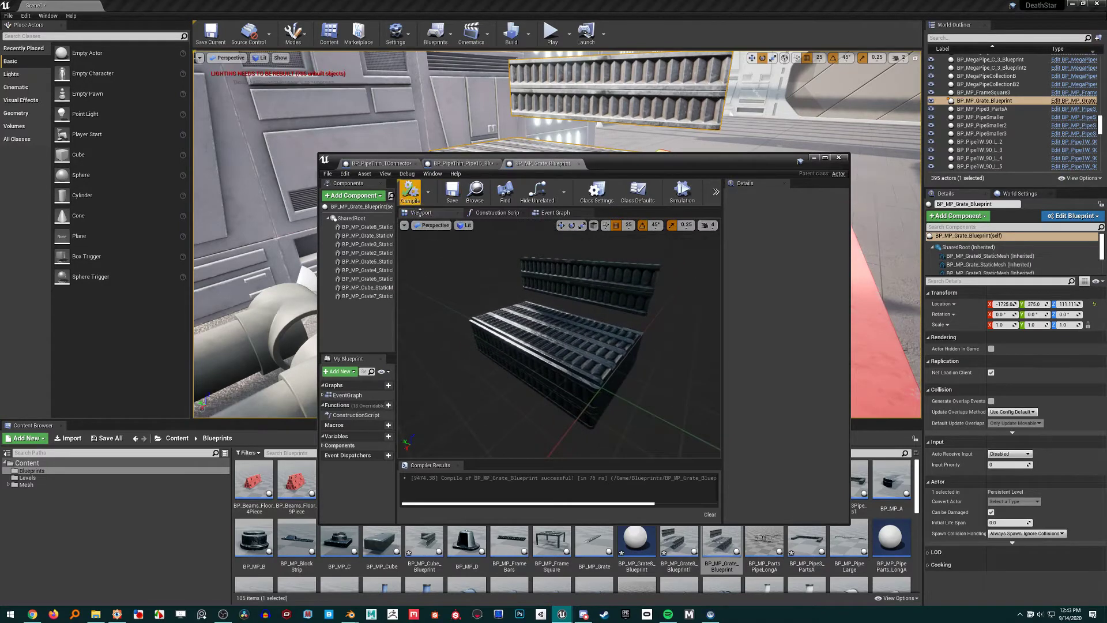
left_click(814, 158)
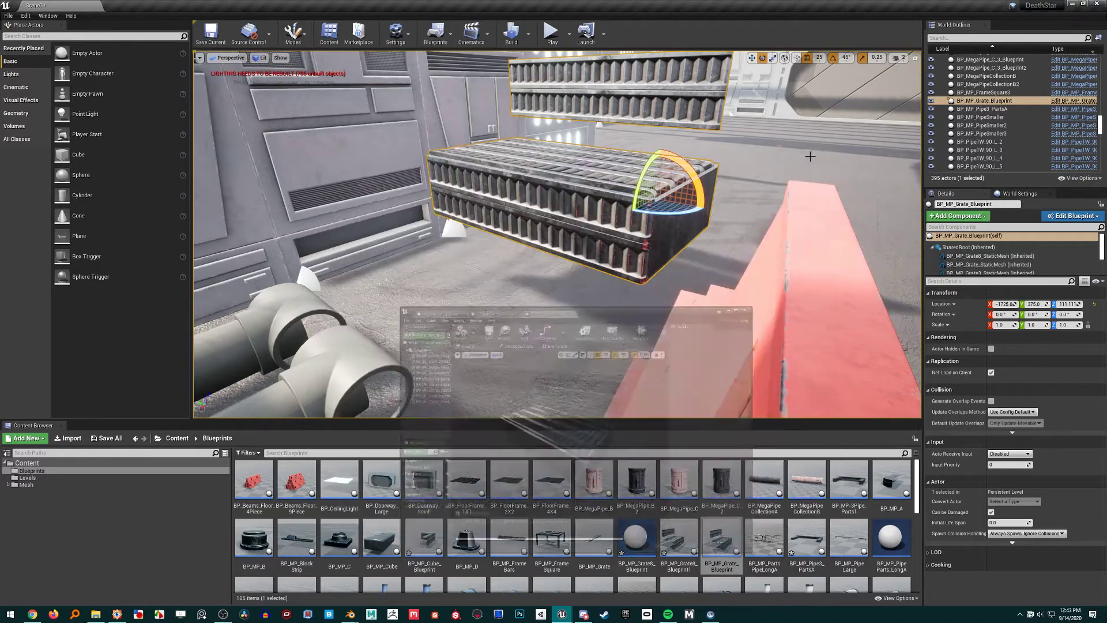
Select BP_MP_Pipe3_PartsA around the wall pipes and snap its temporary pivot to the lower outer corner with vertex snapping.
right_click_drag(750, 213, 583, 263)
left_click(613, 270)
right_click_drag(544, 179, 547, 163)
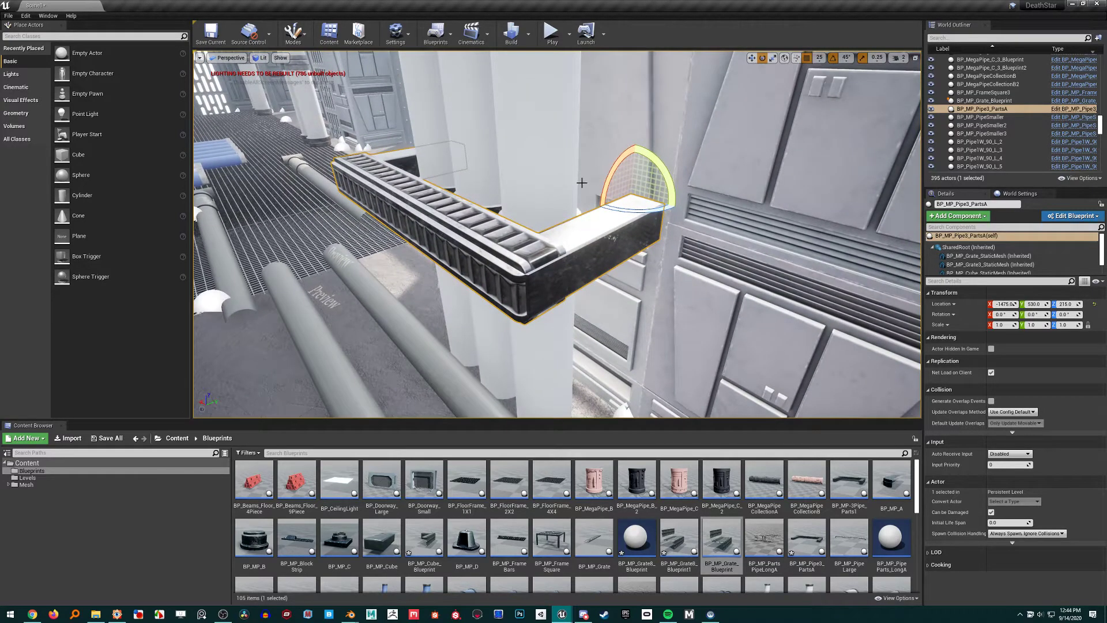
key("w")
right_click_drag(582, 182, 588, 188)
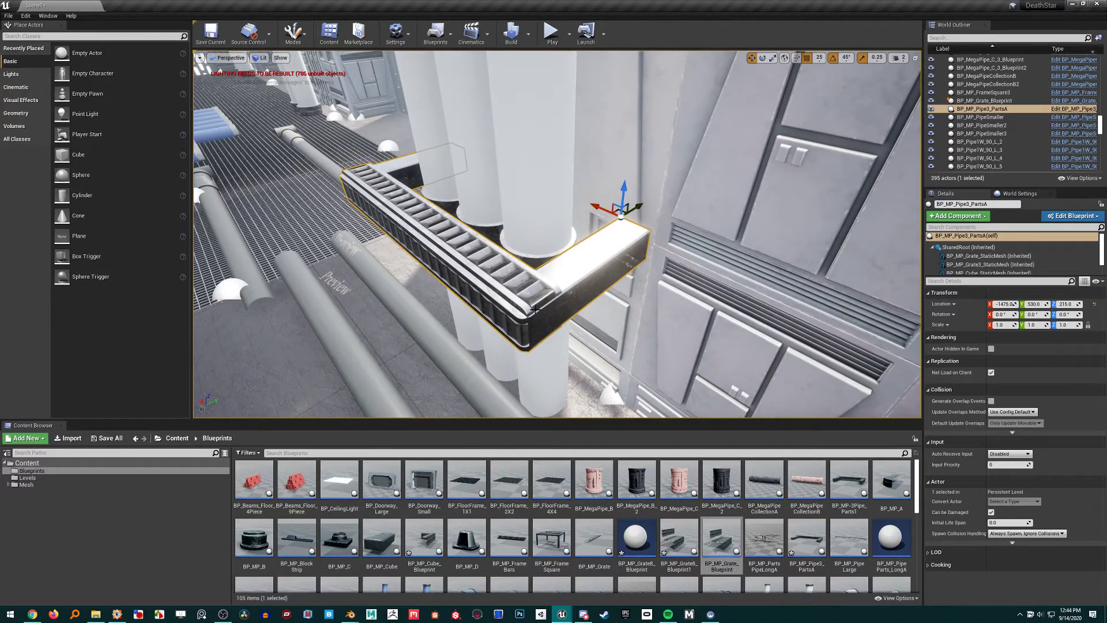
right_click_drag(546, 291, 555, 282)
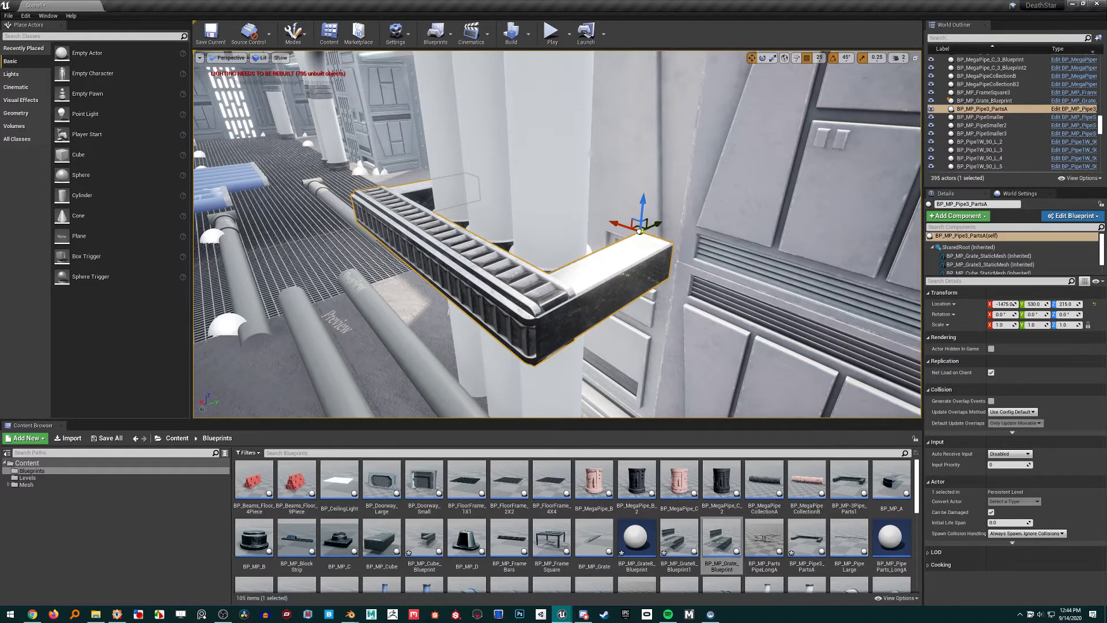
middle_click_drag(641, 230, 527, 314)
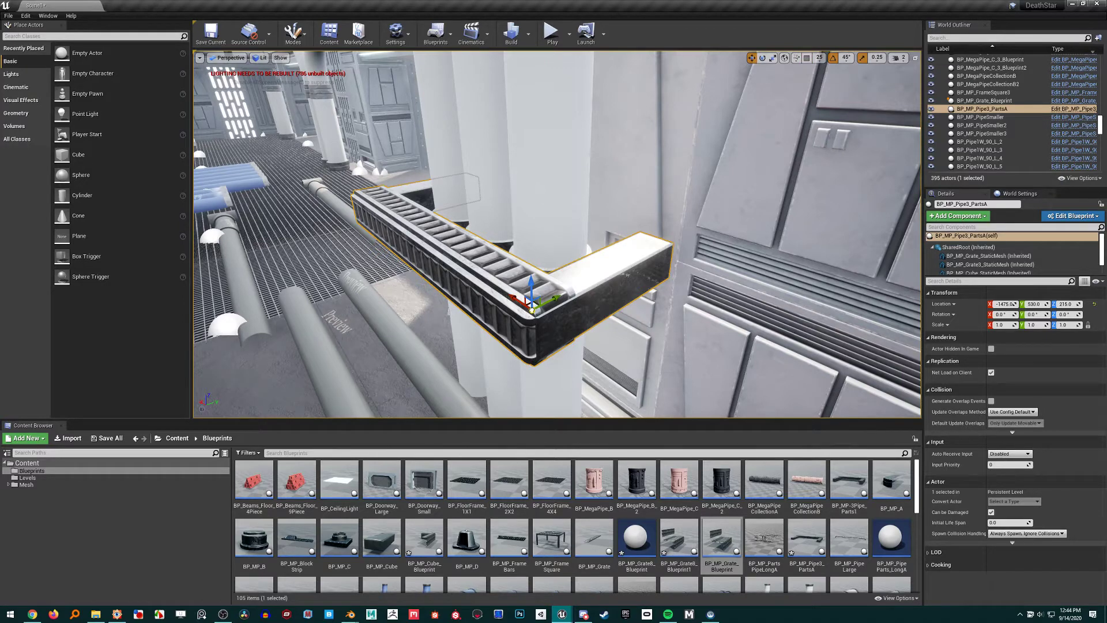
key("v")
middle_click_drag(532, 310, 535, 364, "alt")
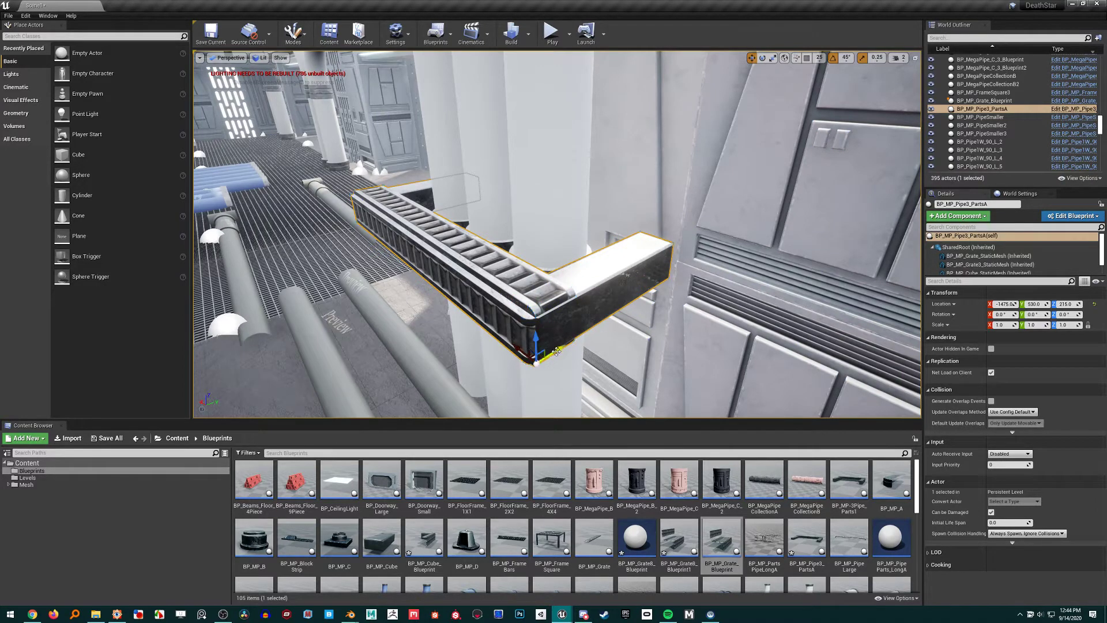
left_click_drag(535, 363, 617, 294, "alt")
left_click_drag(507, 309, 504, 320, "alt")
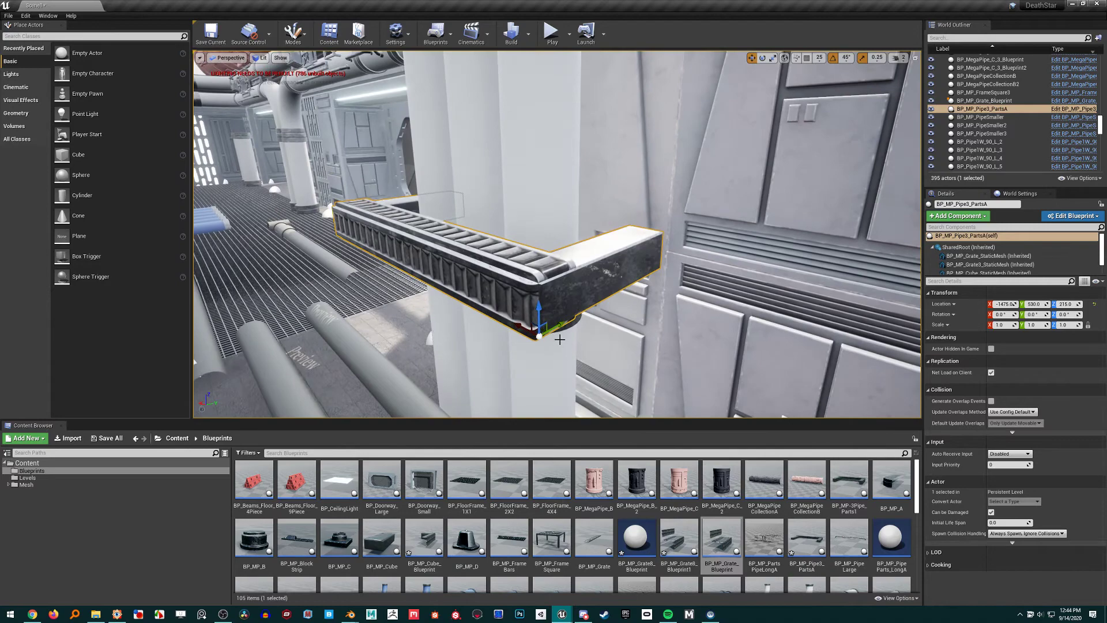
Reselect BP_MP_Pipe3_PartsA and place its temporary pivot on the assembly's lower outer corner.
left_click(710, 295)
right_click(710, 296)
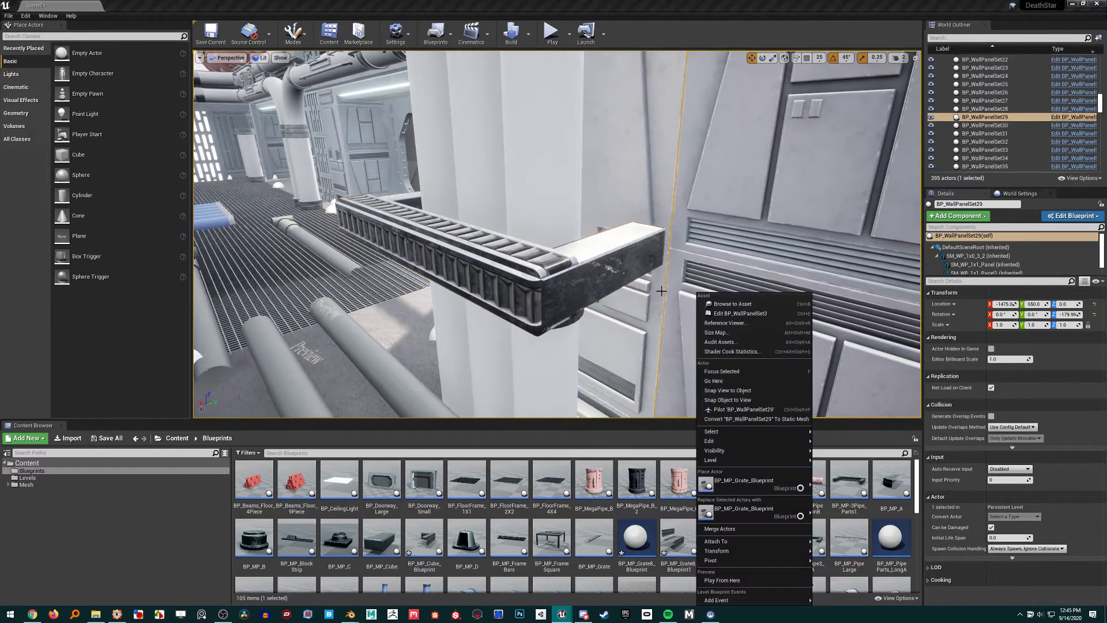
left_click(622, 271)
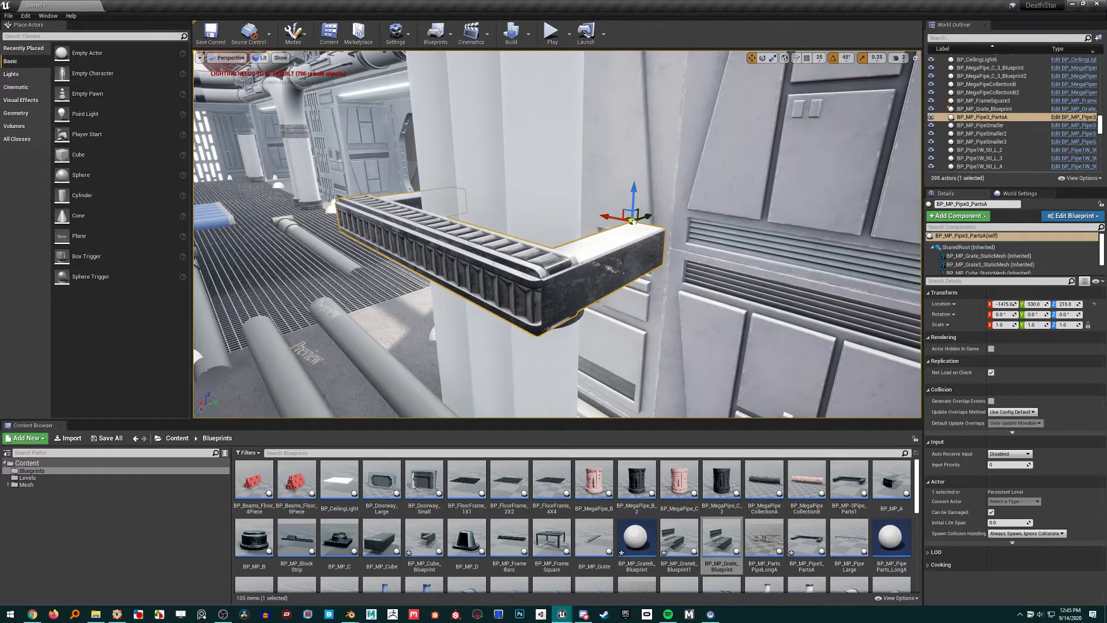
middle_click_drag(633, 222, 553, 317)
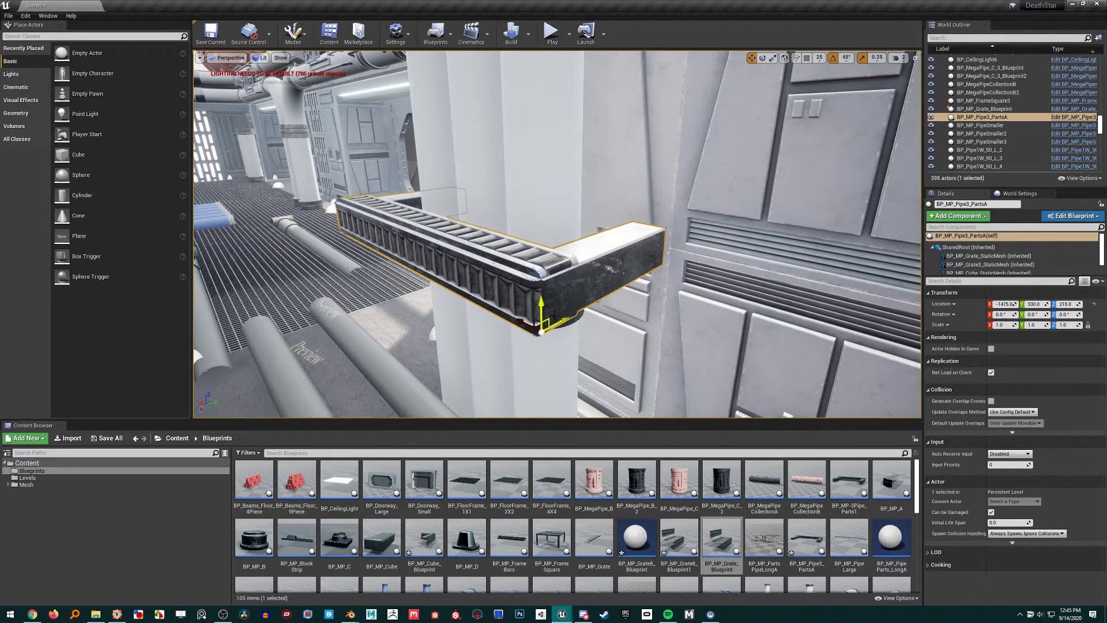
Store the temporary corner pivot of BP_MP_Pipe3_PartsA with Set as Pivot Offset.
right_click_drag(554, 316, 575, 256)
right_click(576, 170)
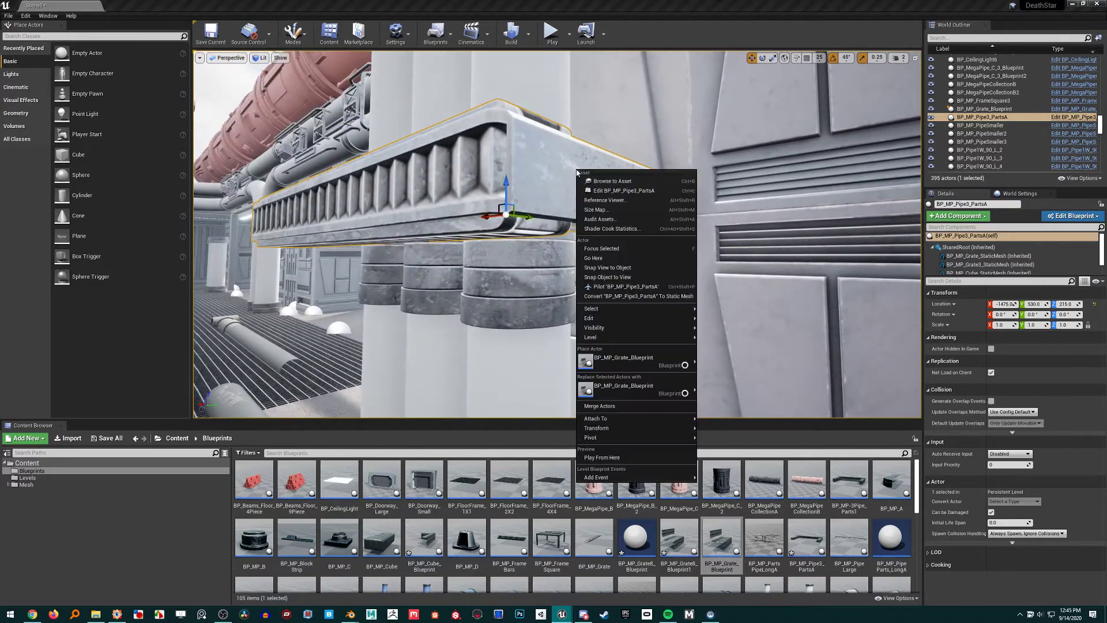
mouse_move(626, 440)
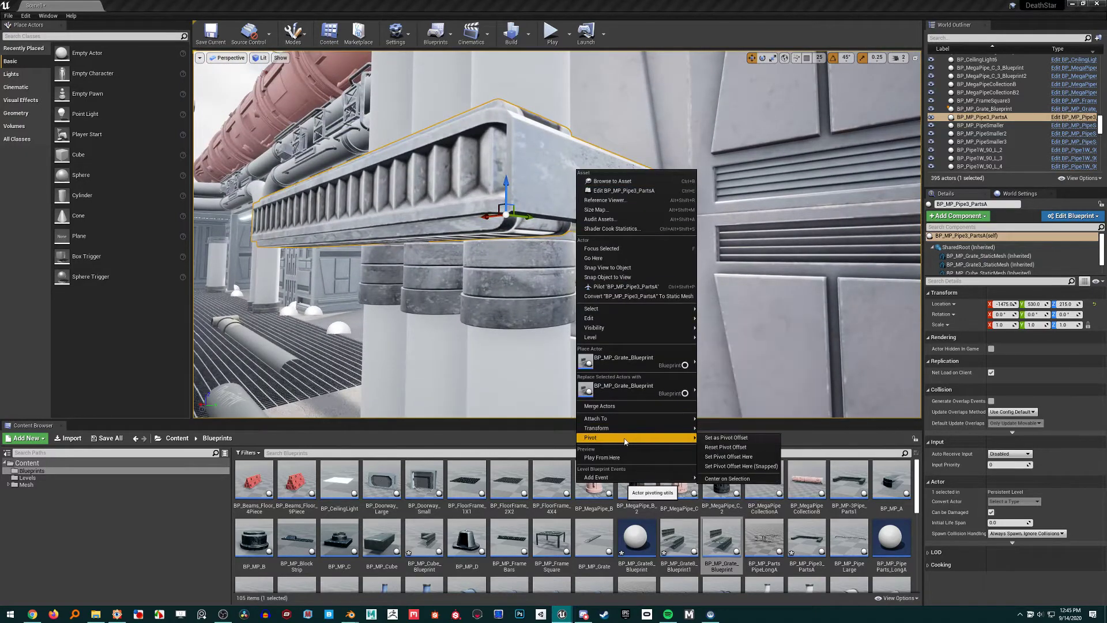
left_click(722, 439)
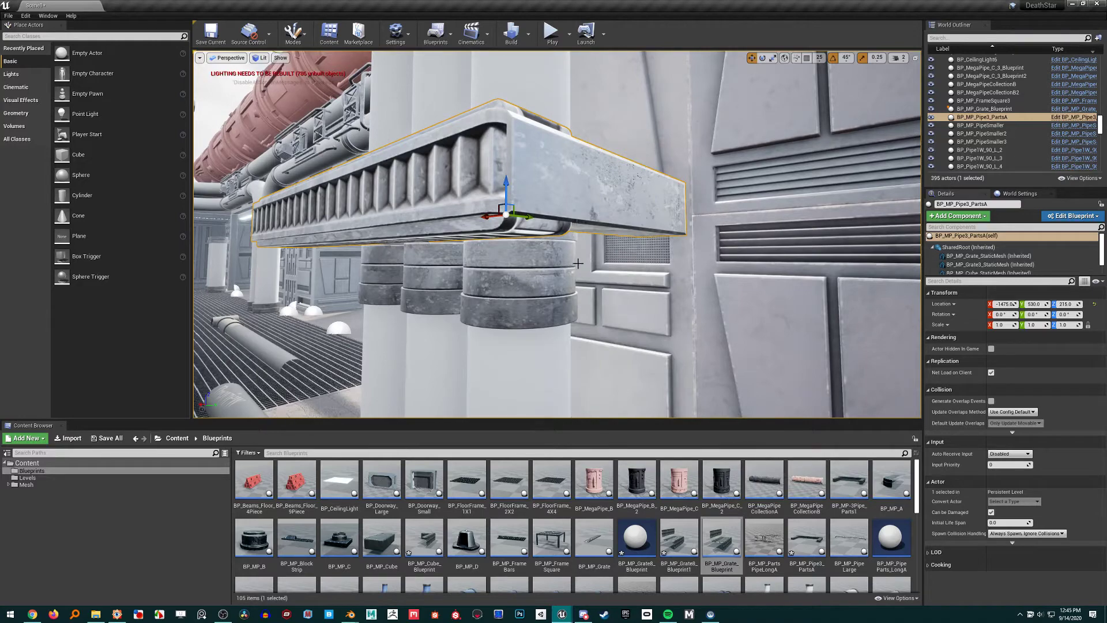
Try raising BP_MP_Pipe3_PartsA vertically from its new corner pivot, and undo the move.
right_click_drag(572, 257, 676, 217)
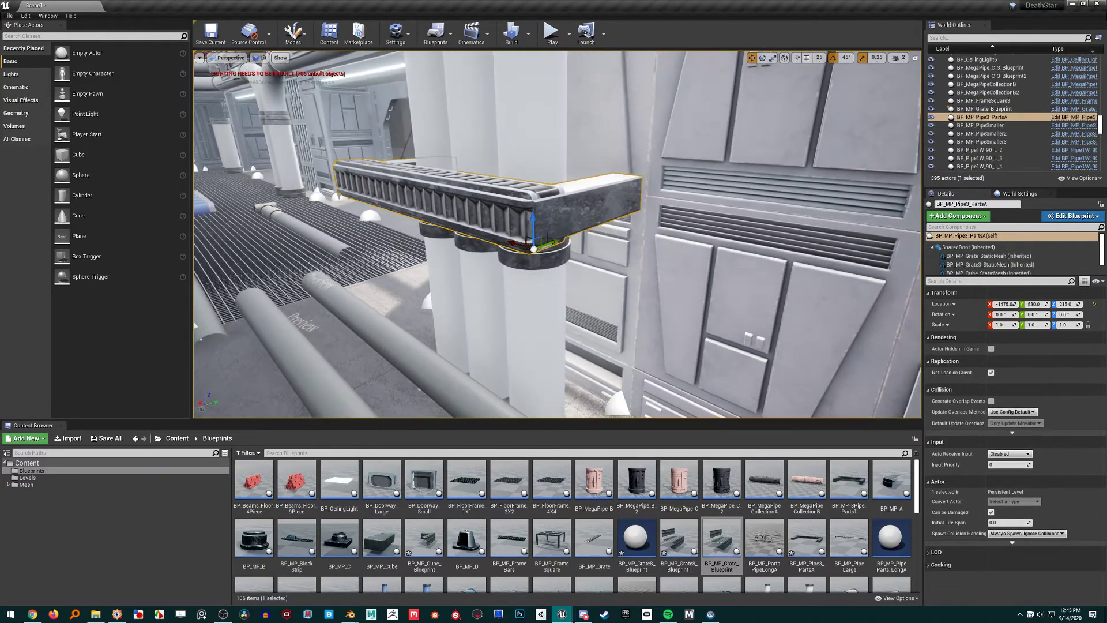
left_click_drag(533, 226, 540, 106)
key("ctrl+z")
right_click_drag(556, 181, 568, 230)
key("Delete")
left_click(554, 305)
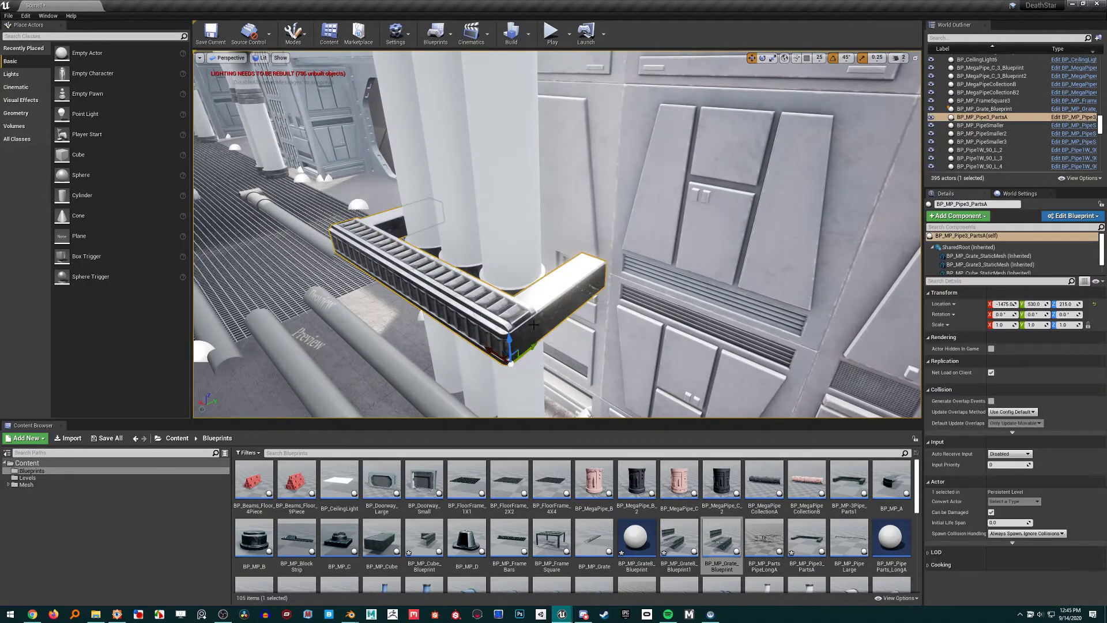
Open BP_MP_Pipe3_PartsA in the Blueprint editor and examine where its origin sits relative to the grate corner.
right_click_drag(554, 305, 554, 254)
right_click_drag(511, 315, 505, 319)
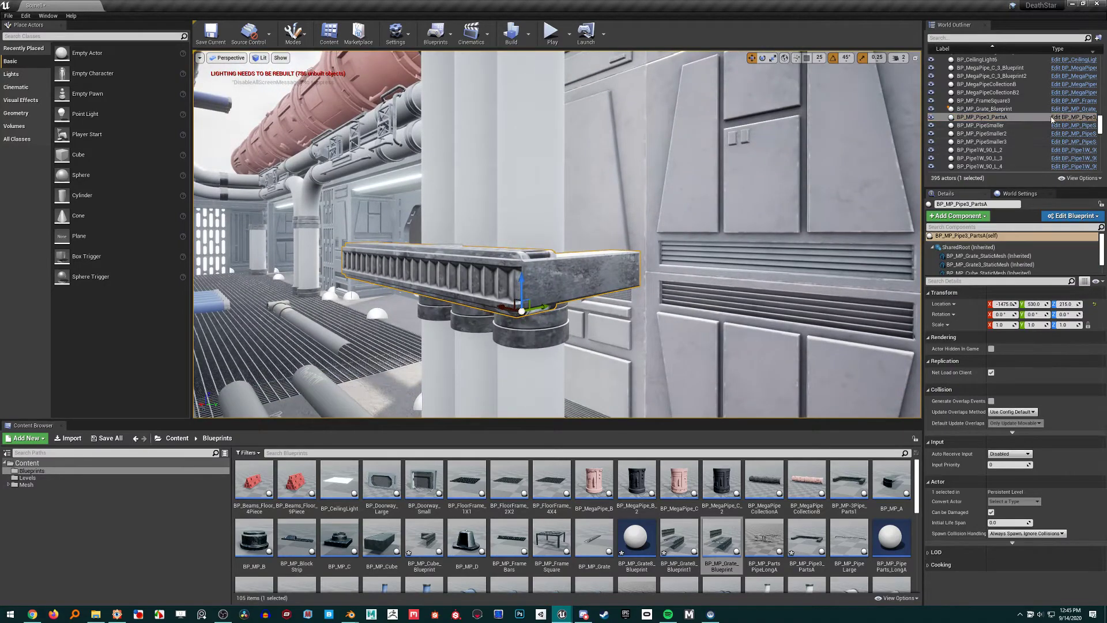
key("ctrl+e")
left_click(421, 212)
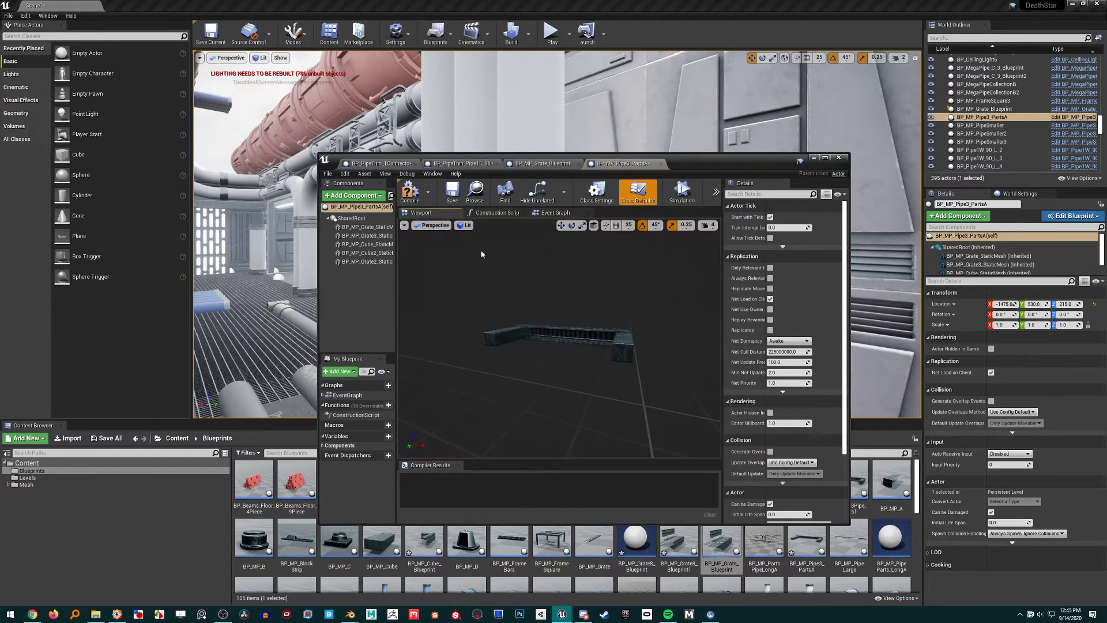
mouse_move(558, 341)
right_mouse_down()
mouse_move(548, 369)
mouse_move(583, 346)
mouse_move(563, 357)
mouse_move(542, 343)
mouse_move(566, 351)
right_mouse_up()
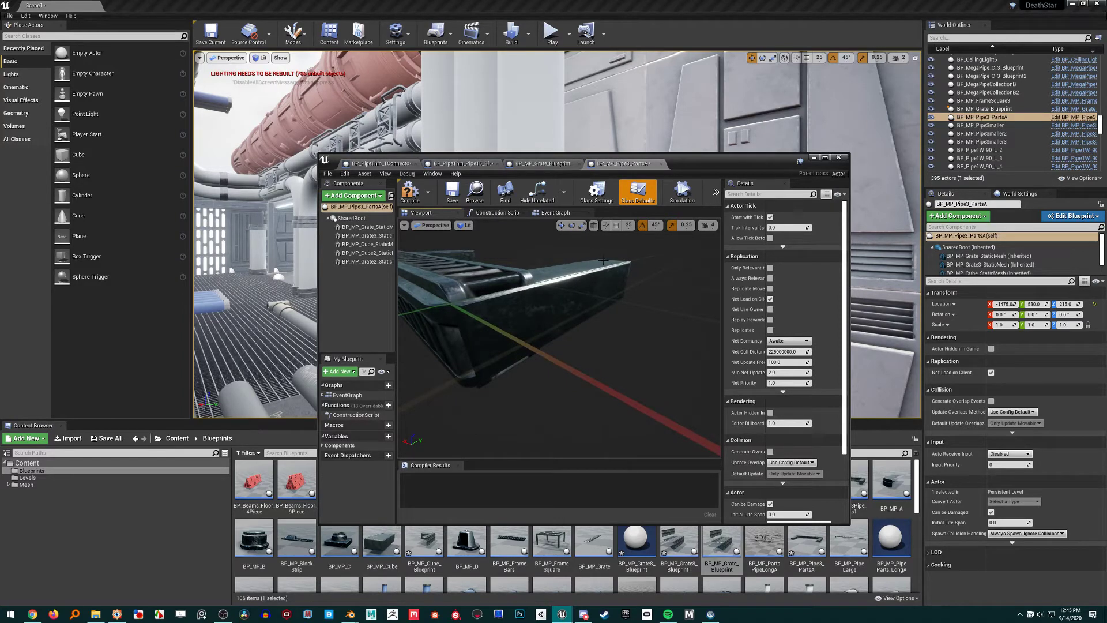
right_click_drag(602, 261, 594, 306)
left_click_drag(559, 291, 613, 263)
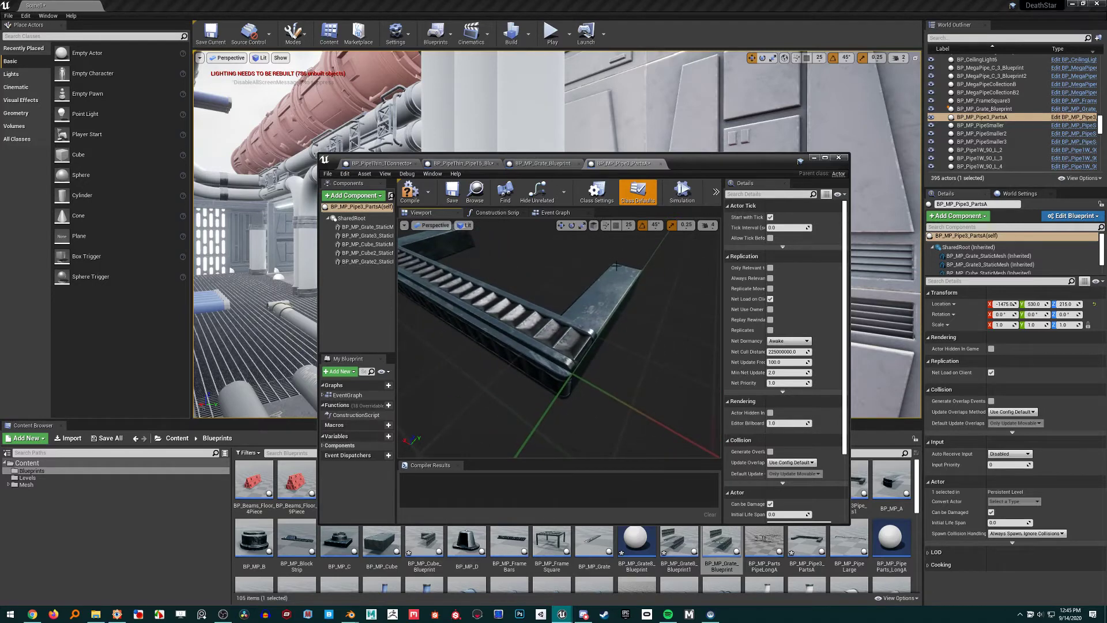
left_click_drag(591, 333, 594, 303)
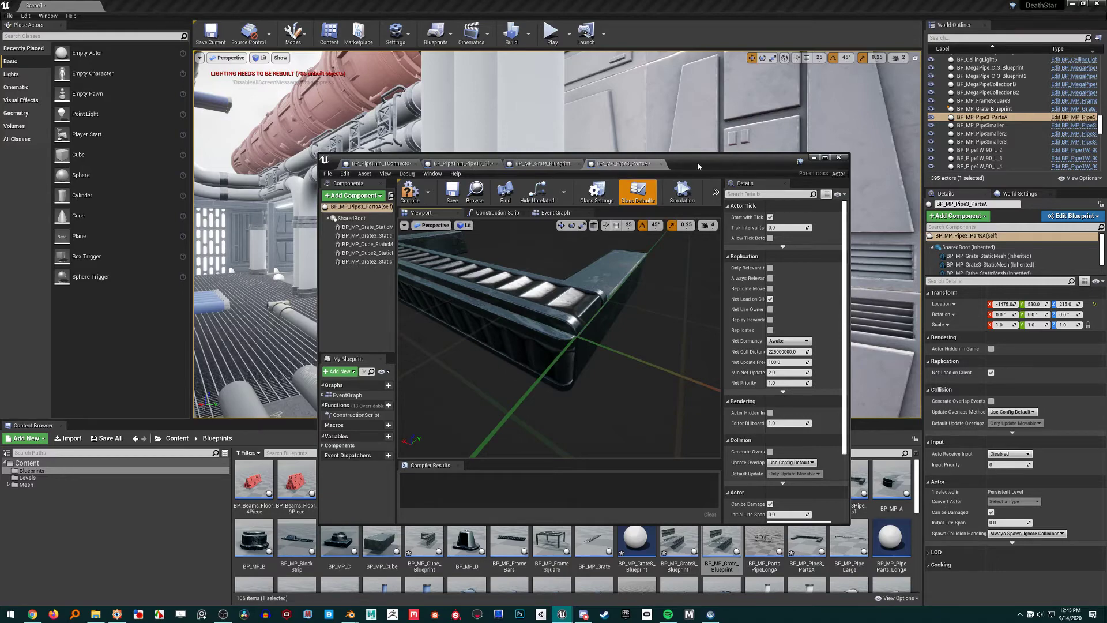
Select the cube mesh component nearest the Blueprint's origin and save the Blueprint.
left_click_drag(700, 166, 689, 141)
scroll(573, 296, "down", 4)
right_click_drag(573, 296, 540, 326)
right_click_drag(537, 285, 563, 285)
left_click(567, 321)
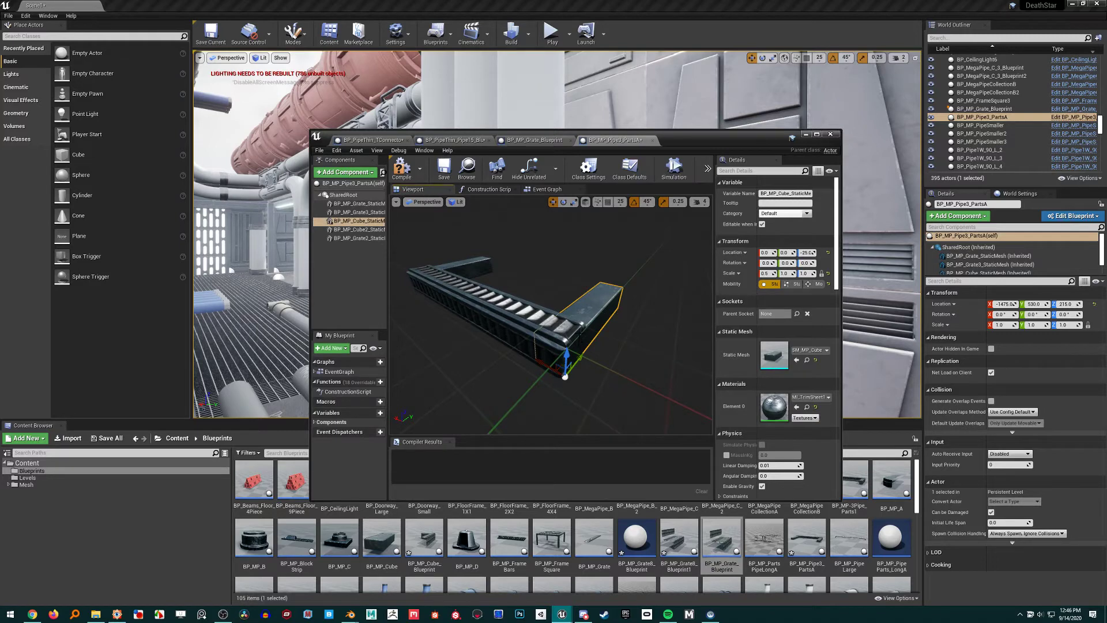
left_click(443, 173)
left_click(443, 167)
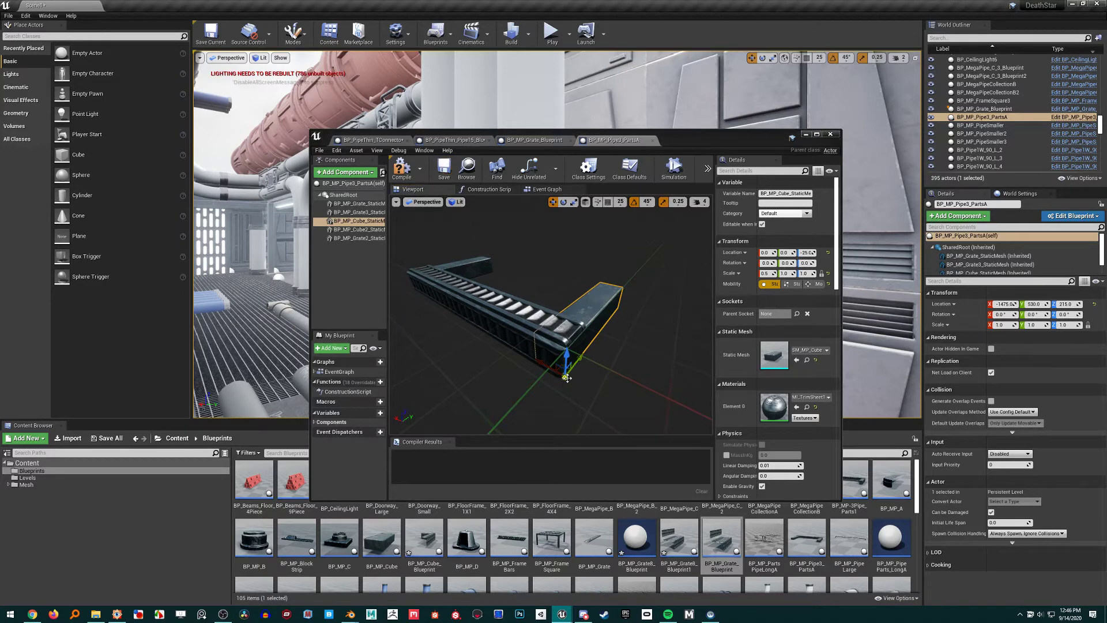
Try moving the selected cube mesh away from the corner, and undo the move.
left_click_drag(566, 378, 579, 346)
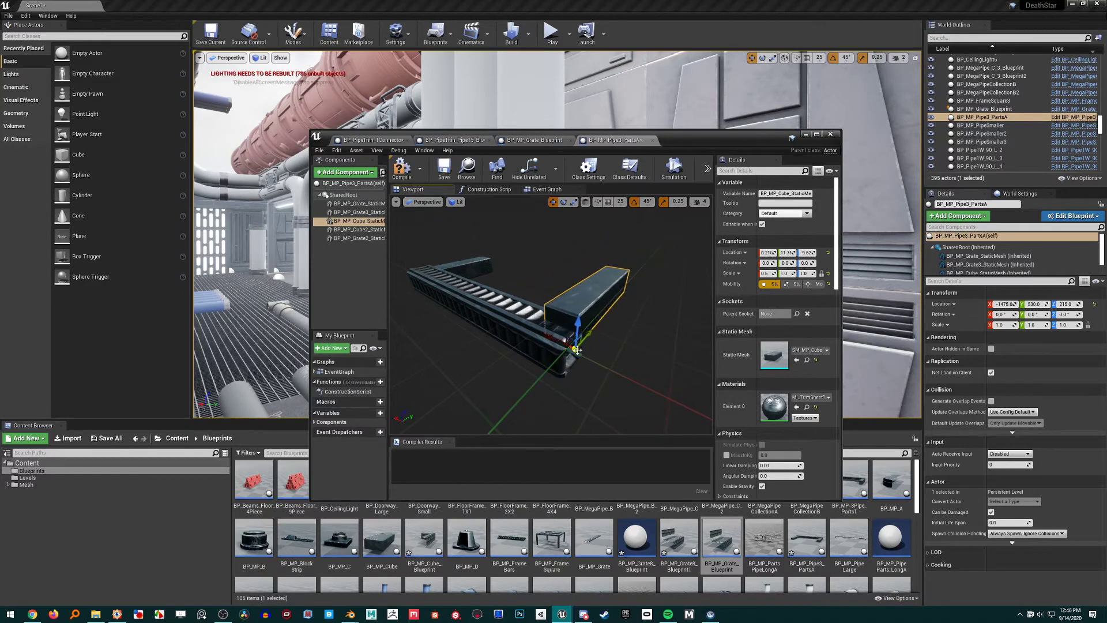
key("ctrl+z")
left_click(604, 297)
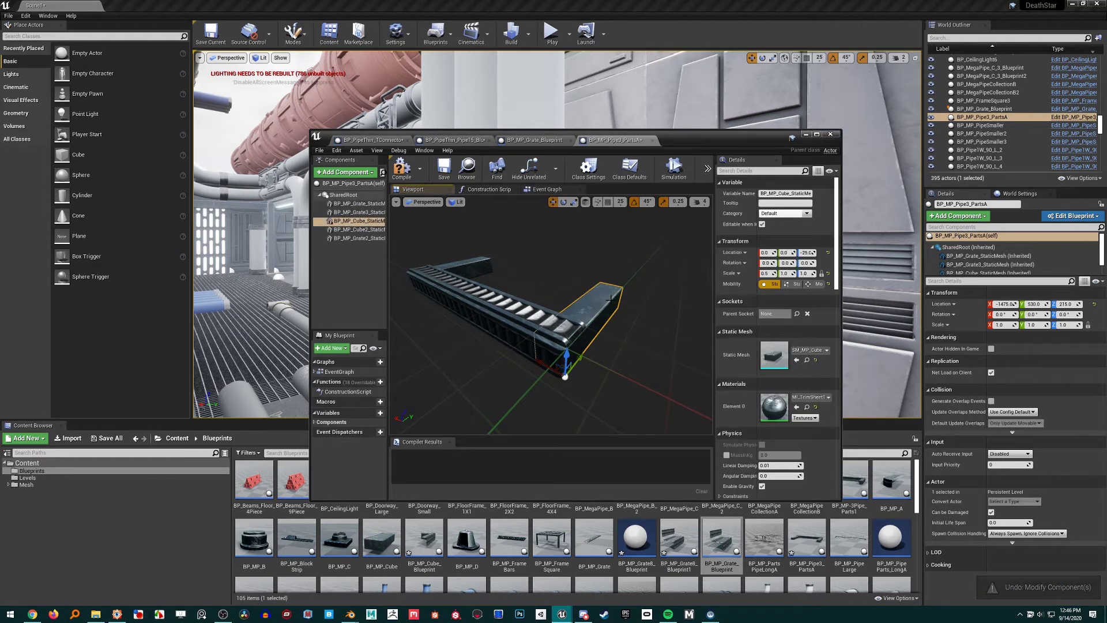
Check the Location values of the top grate and front grate mesh components, and clear the selection.
left_click(533, 314)
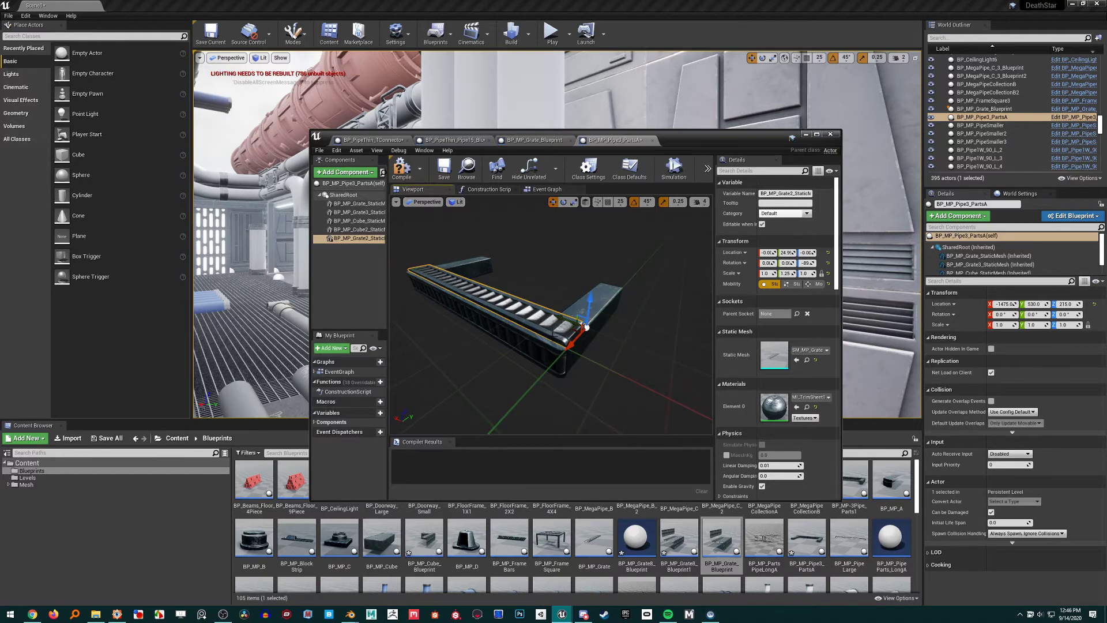
left_click(571, 355)
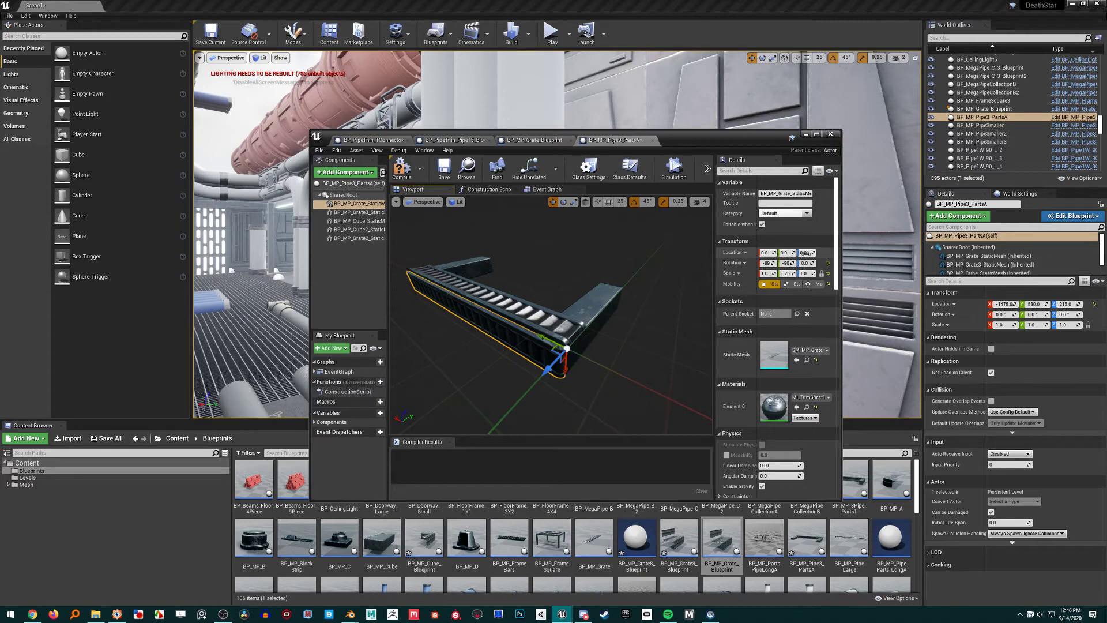
right_click(742, 253)
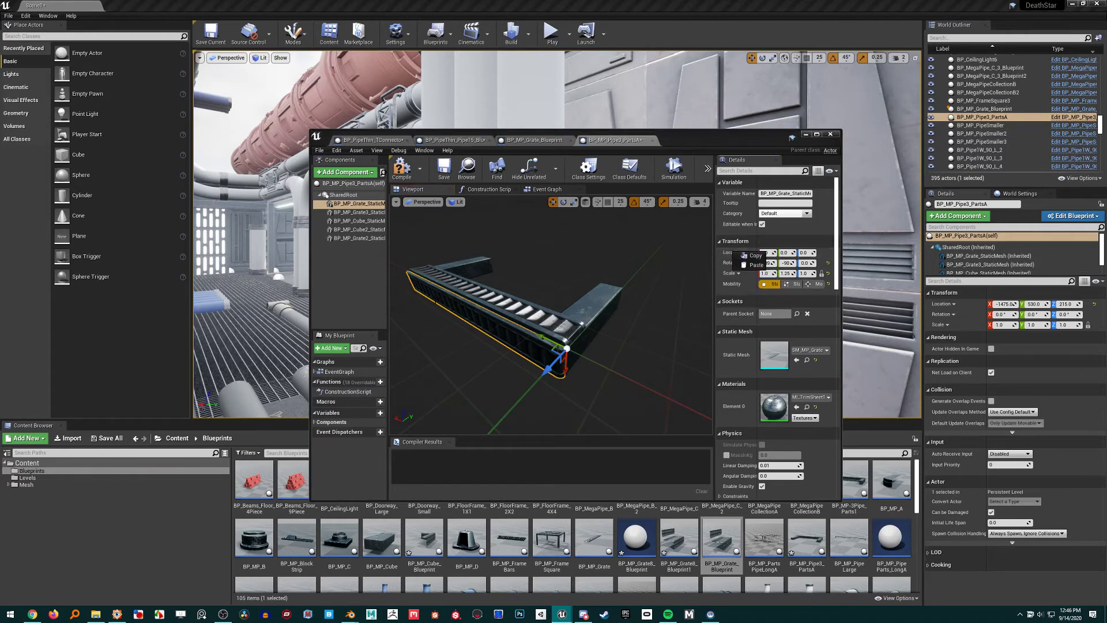
left_click(338, 279)
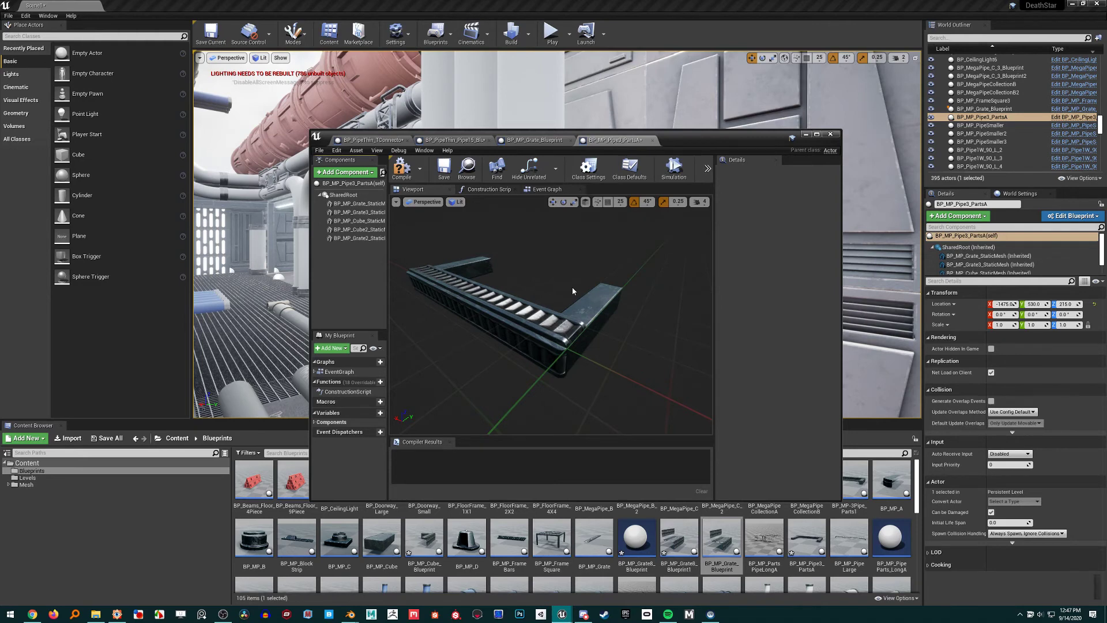
right_click_drag(562, 291, 554, 265)
left_click_drag(525, 288, 516, 288)
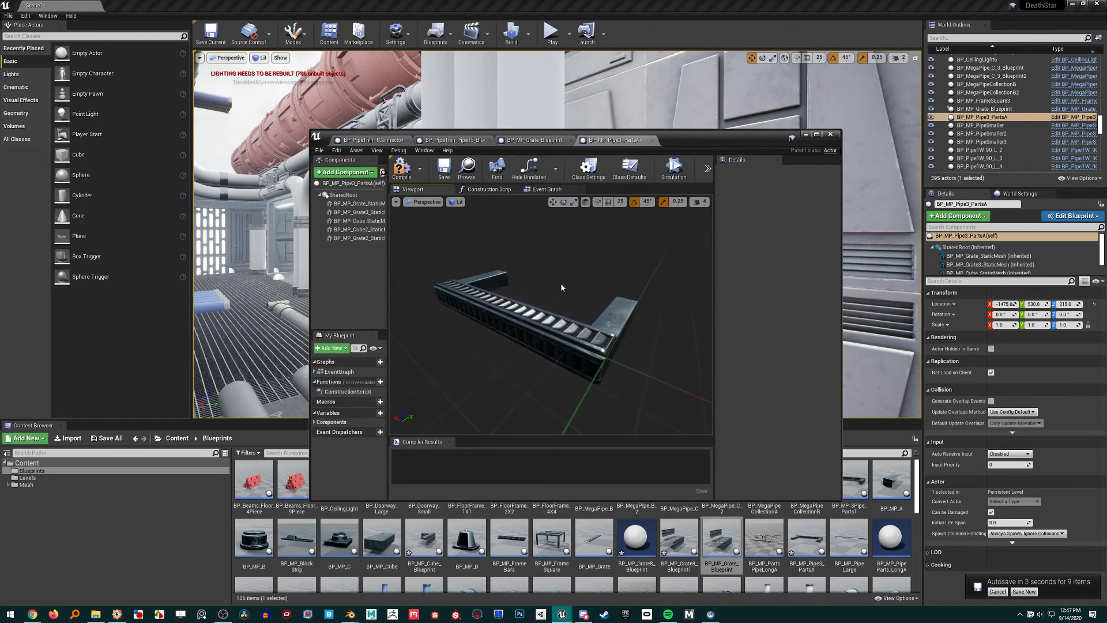
left_click_drag(595, 308, 581, 309)
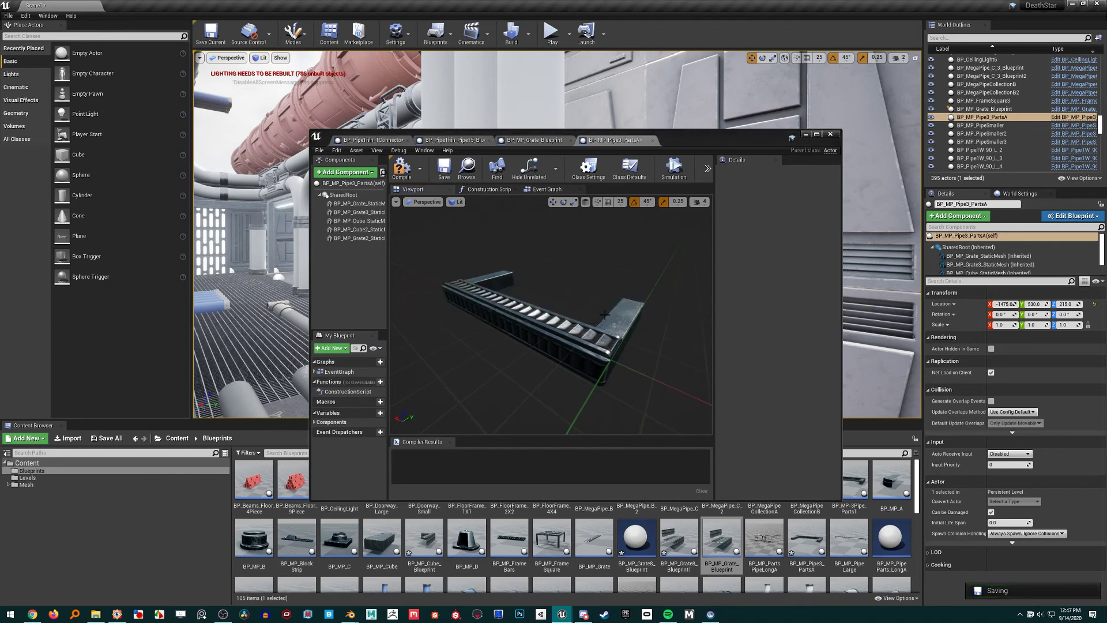
left_click_drag(604, 314, 580, 327)
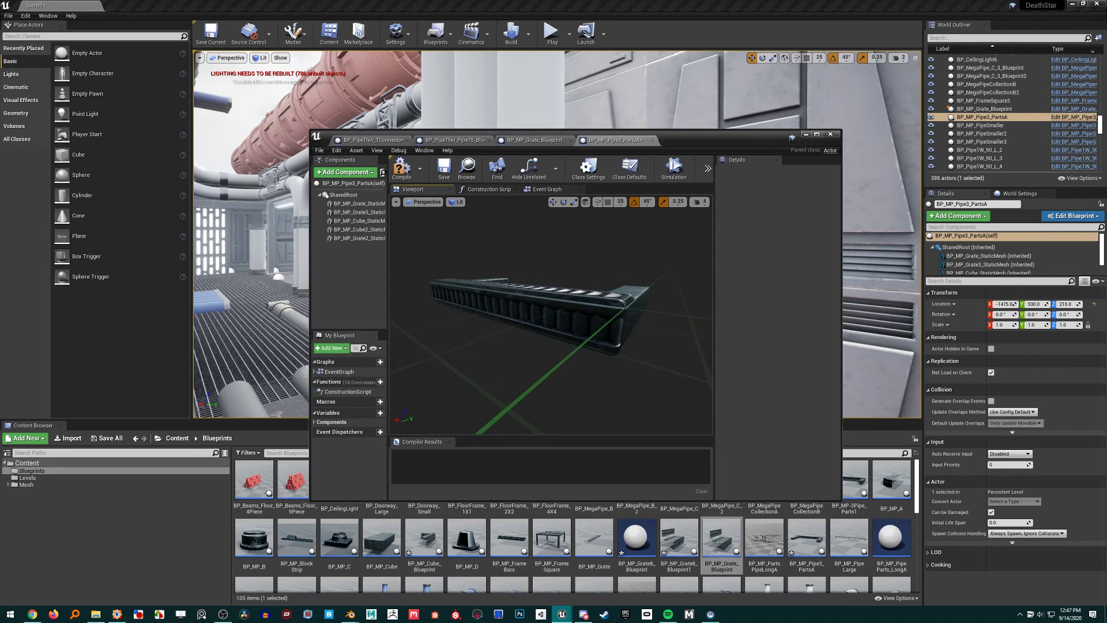
left_click_drag(580, 327, 570, 335)
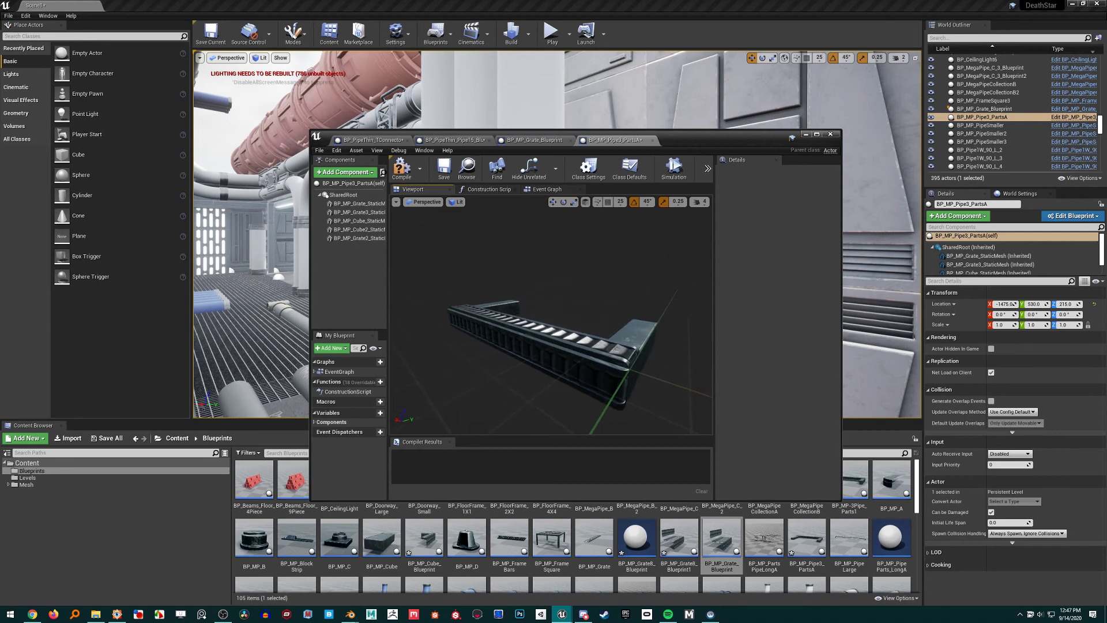
right_click_drag(551, 317, 547, 319)
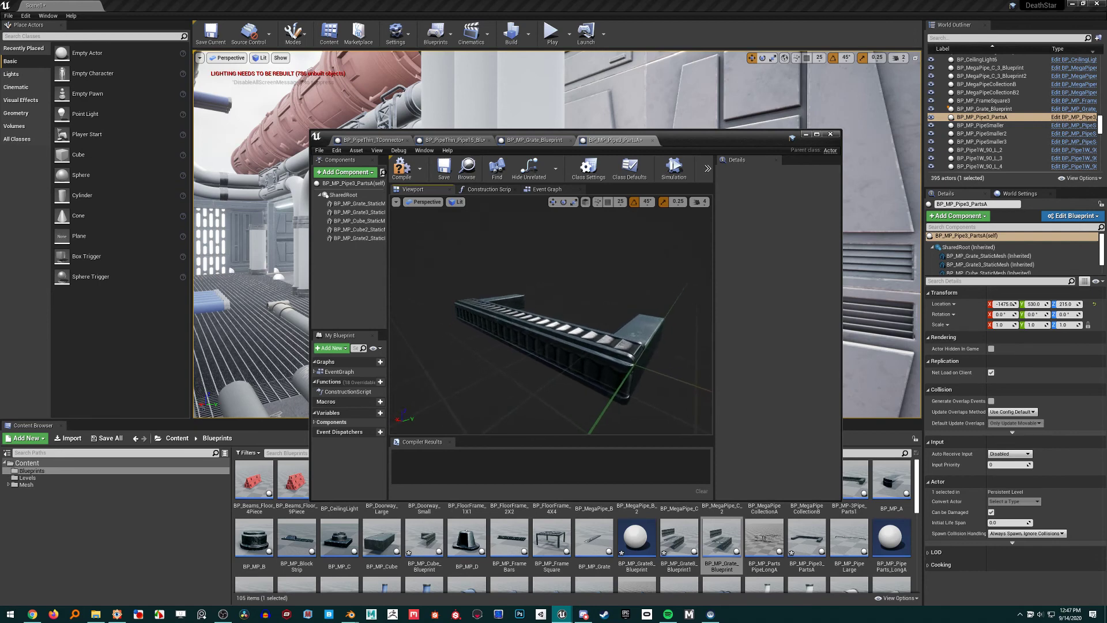
left_click_drag(555, 323, 622, 327)
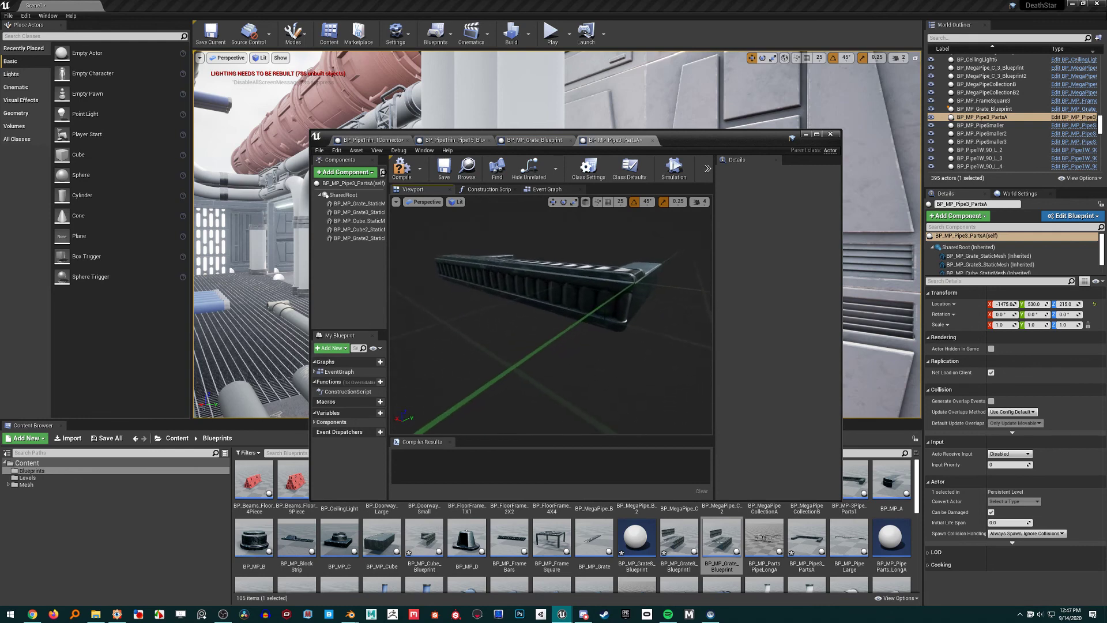